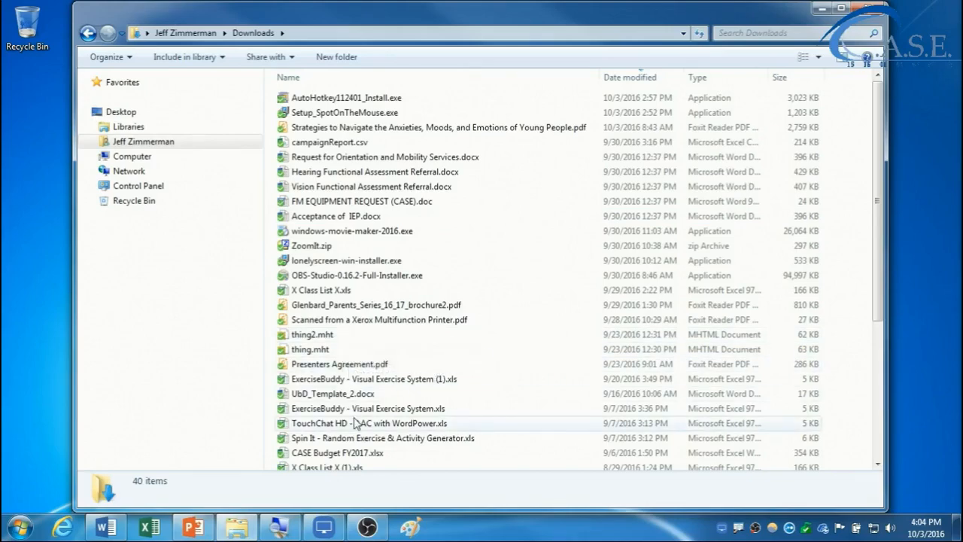
Skim the Downloads file list from start to end and reposition its window on the desktop
{"action": "scroll", "coordinate": [357, 423], "scroll_direction": "down", "scroll_amount": 5}
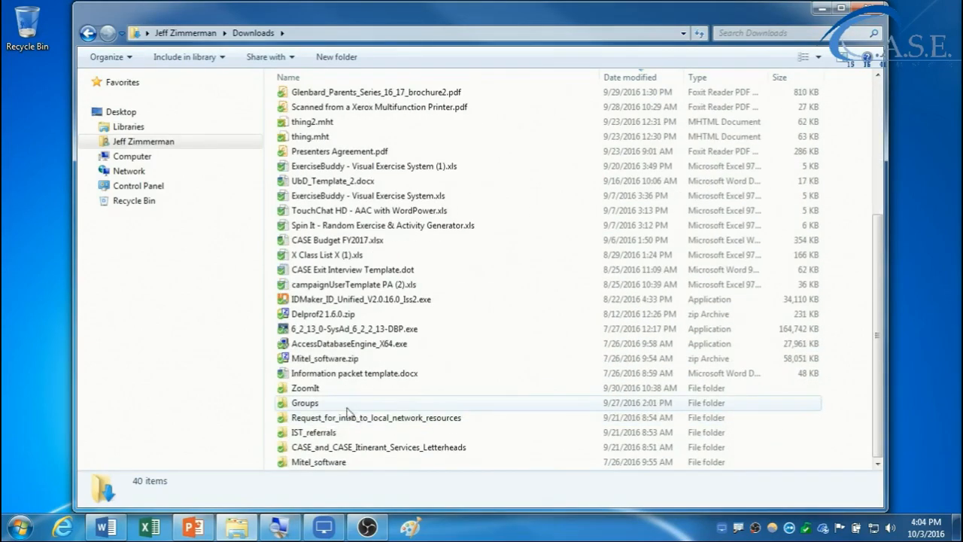
{"action": "scroll", "coordinate": [346, 411], "scroll_direction": "up", "scroll_amount": 5}
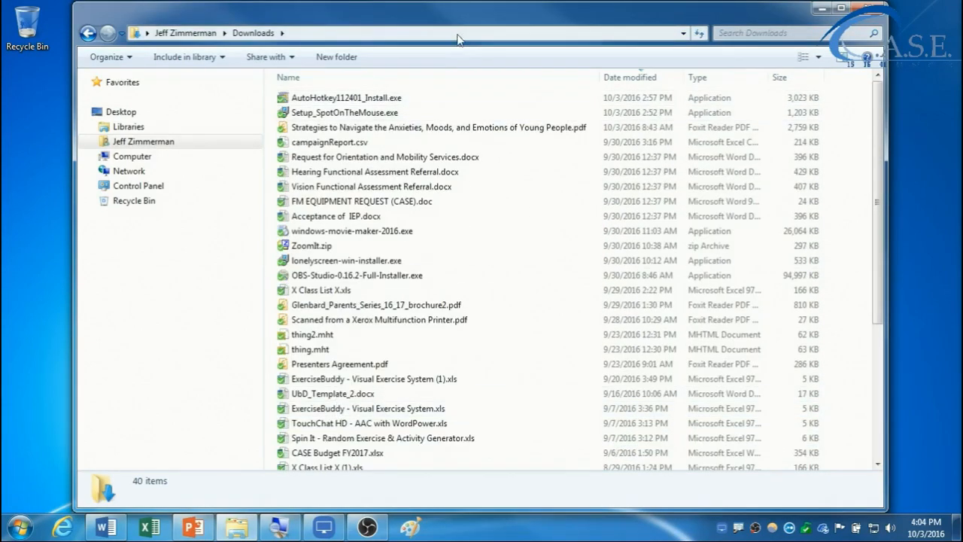
{"action": "left_click_drag", "start_coordinate": [446, 18], "coordinate": [403, 32]}
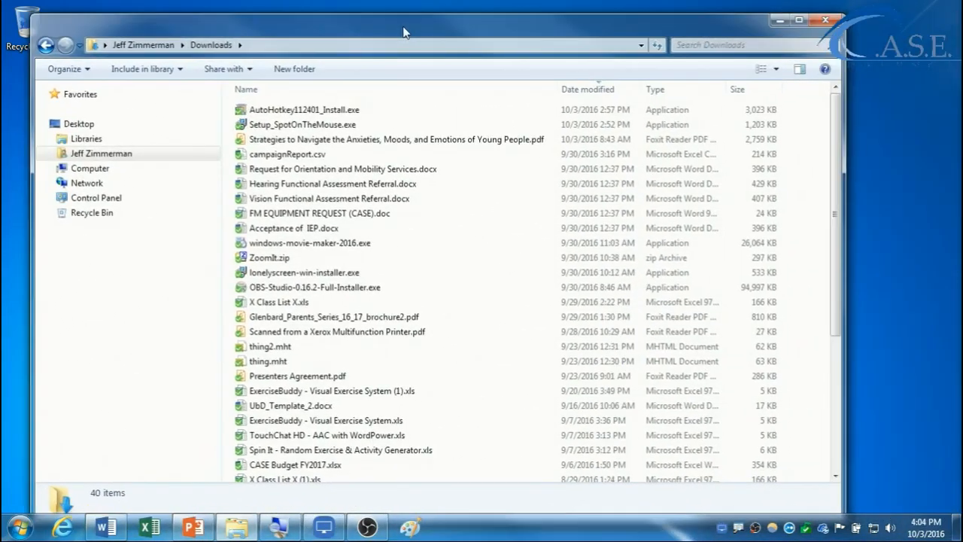
Select various files in the Downloads list one at a time, finishing with Hearing Functional Assessment Referral.docx
{"action": "left_click", "coordinate": [284, 110]}
{"action": "left_click", "coordinate": [275, 202]}
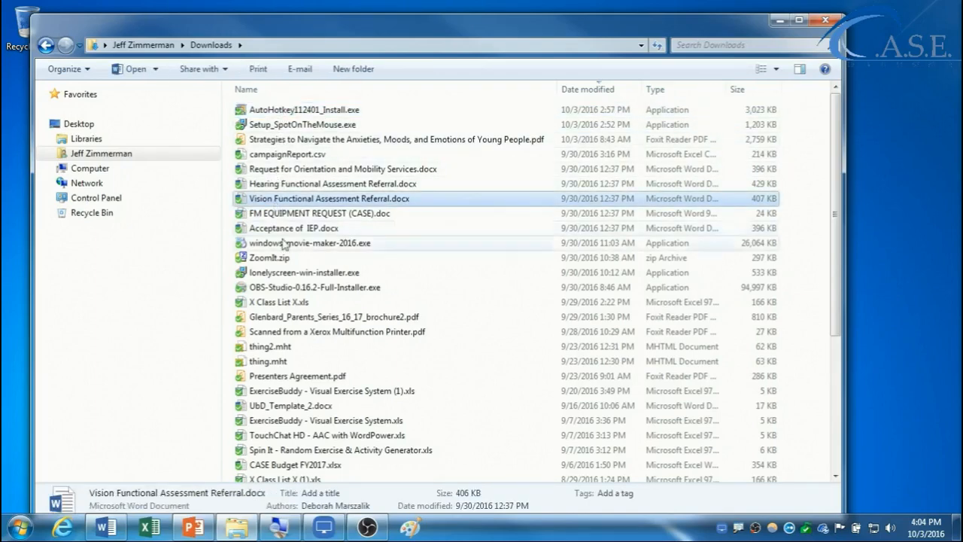
{"action": "left_click", "coordinate": [283, 348]}
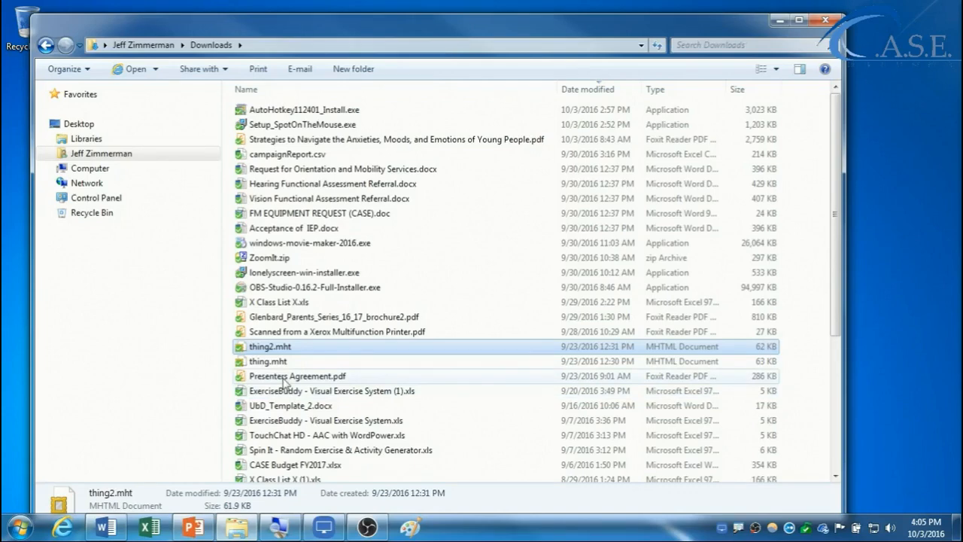
{"action": "left_click", "coordinate": [285, 380]}
{"action": "left_click", "coordinate": [289, 450]}
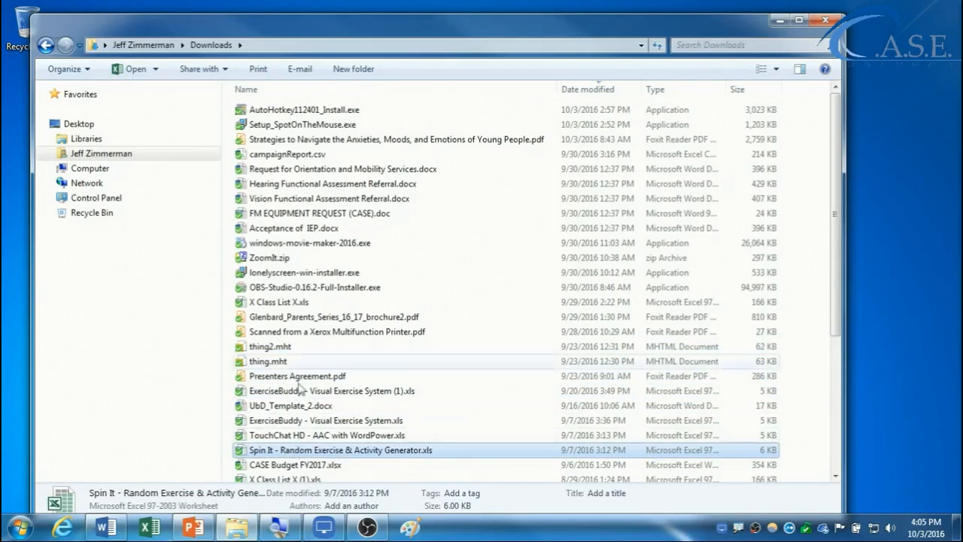
{"action": "left_click", "coordinate": [304, 159]}
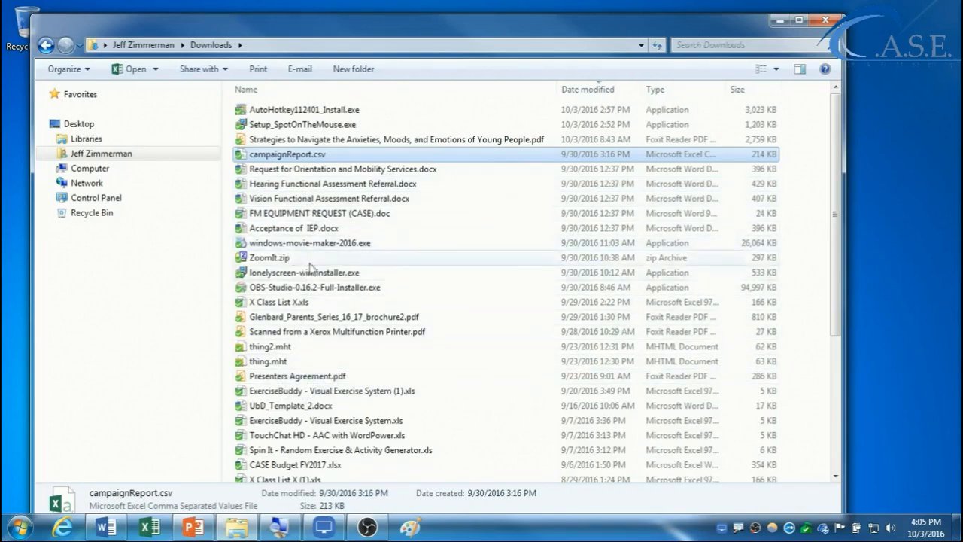
{"action": "left_click", "coordinate": [320, 228]}
{"action": "left_click", "coordinate": [347, 185]}
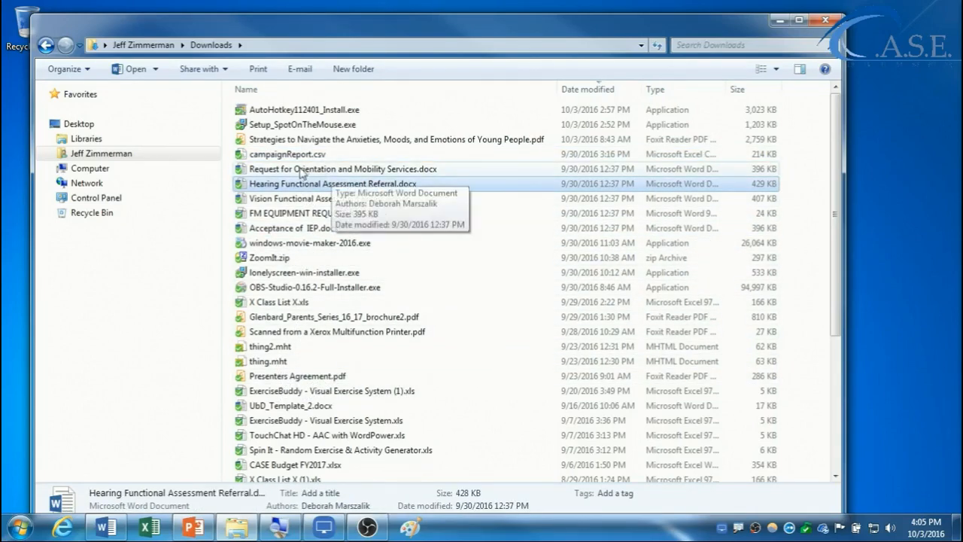
Select AutoHotkey112401_Install.exe, Request for Orientation and Mobility Services.docx, ZoomIt.zip, thing2.mht and TouchChat HD - AAC with WordPower.xls together
{"action": "left_click", "coordinate": [268, 113]}
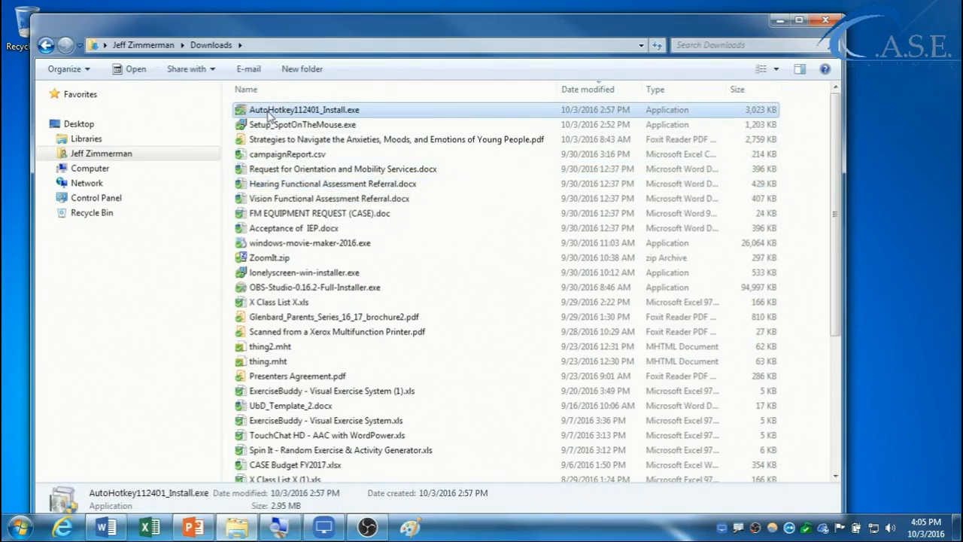
{"action": "left_click", "coordinate": [271, 168], "text": "ctrl"}
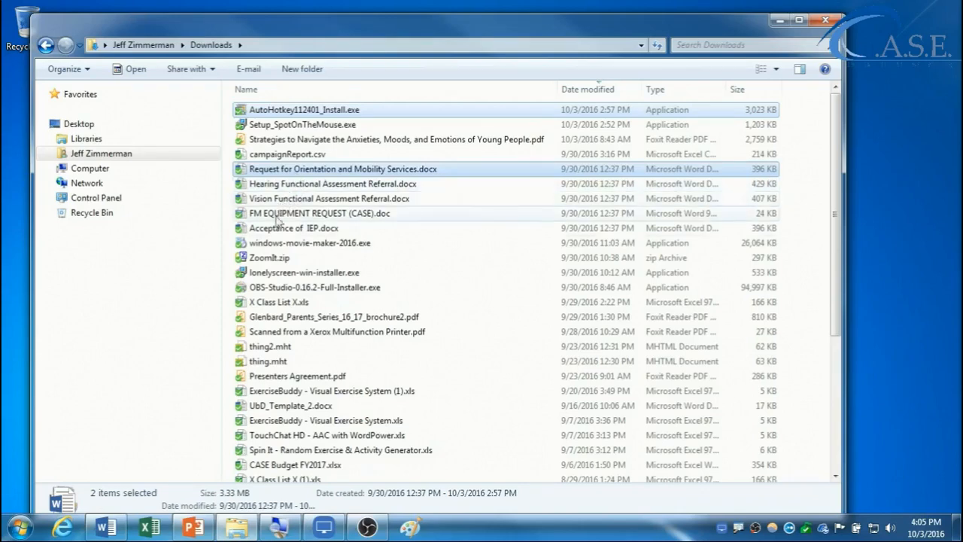
{"action": "left_click", "coordinate": [276, 258], "text": "ctrl"}
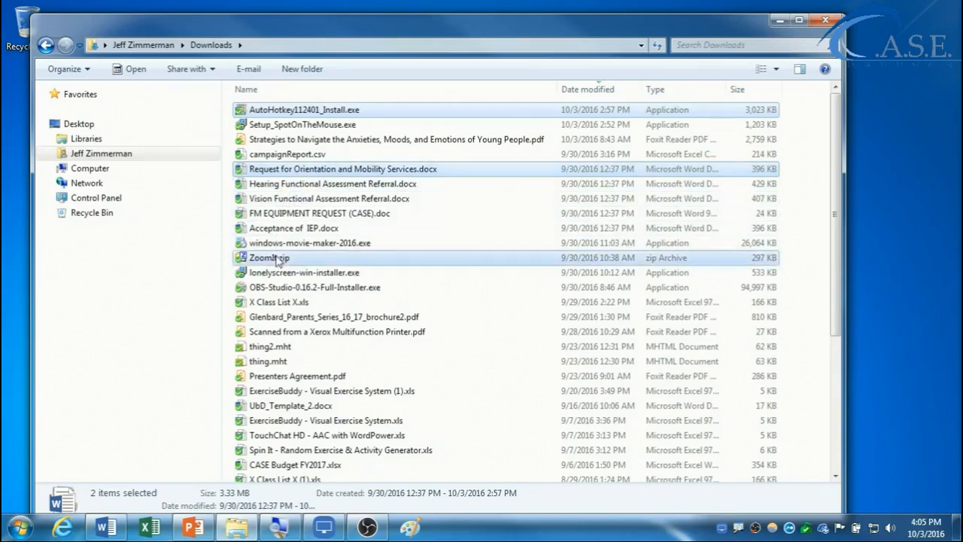
{"action": "left_click", "coordinate": [283, 347], "text": "ctrl"}
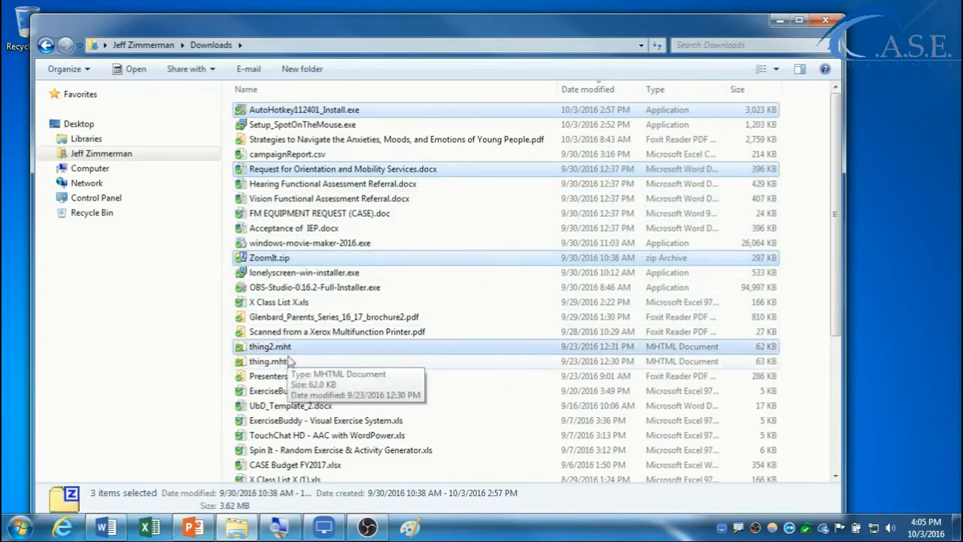
{"action": "left_click", "coordinate": [288, 439], "text": "ctrl"}
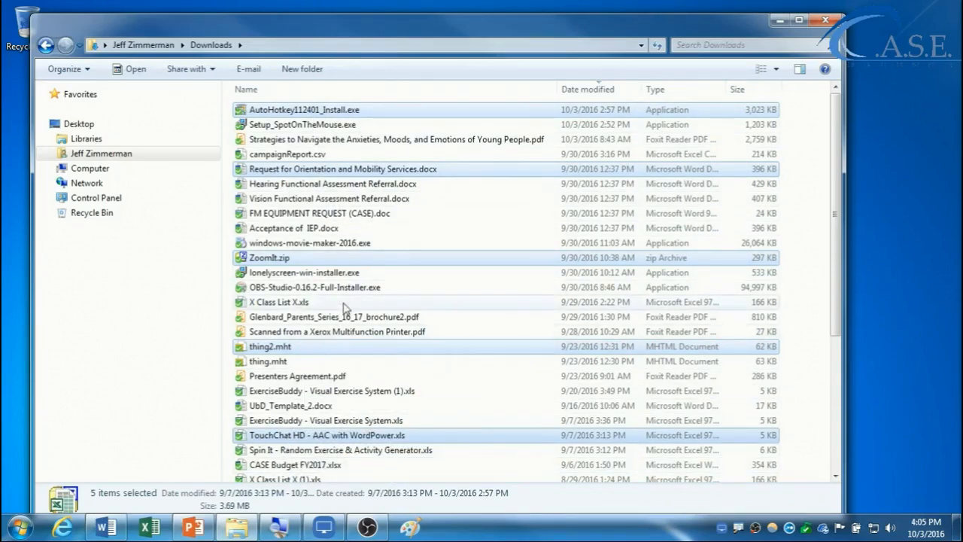
Select the contiguous files AutoHotkey112401_Install.exe through OBS-Studio-0.16.2-Full-Installer.exe, and as a new selection thing2.mht through Spin It - Random Exercise & Activity Generator.xls
{"action": "left_click", "coordinate": [422, 228]}
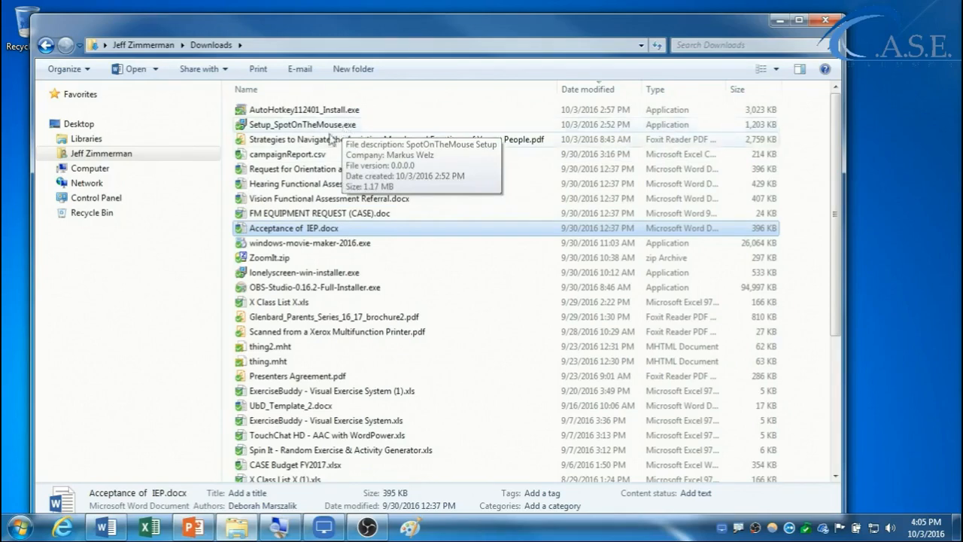
{"action": "left_click", "coordinate": [295, 112]}
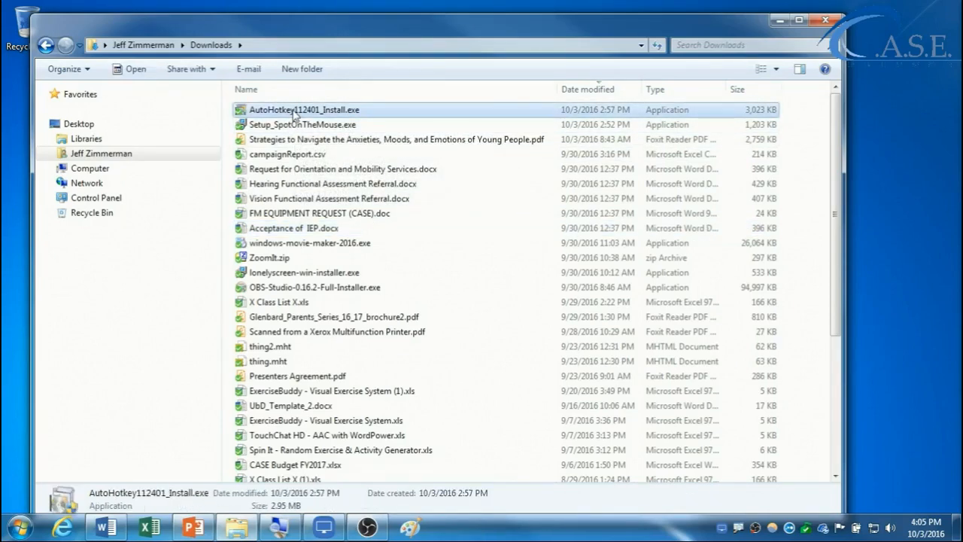
{"action": "left_click", "coordinate": [281, 292], "text": "shift"}
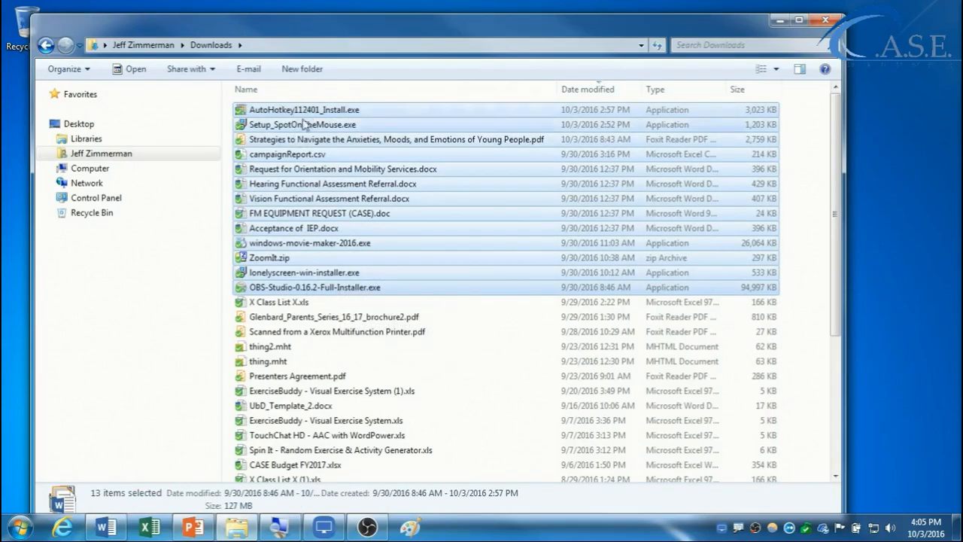
{"action": "left_click", "coordinate": [290, 347]}
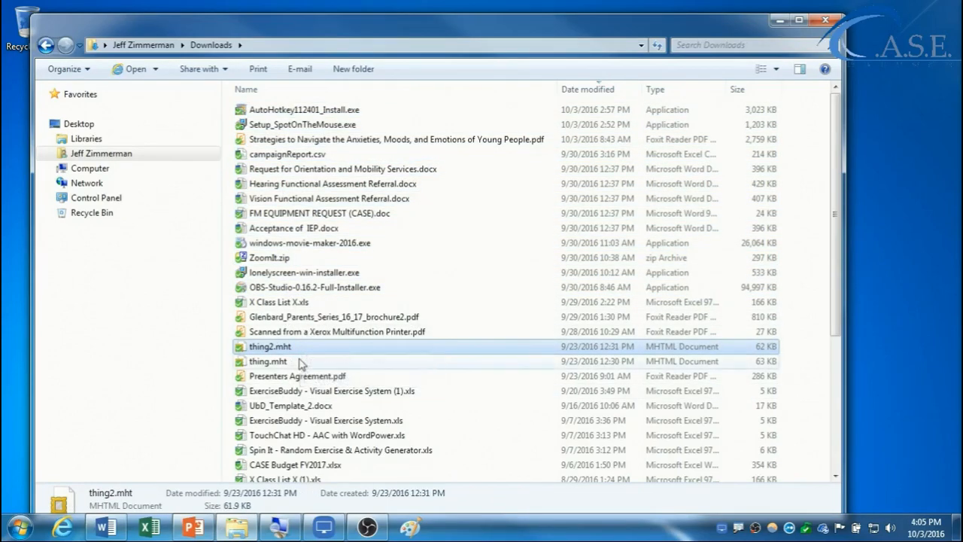
{"action": "left_click", "coordinate": [297, 451], "text": "shift"}
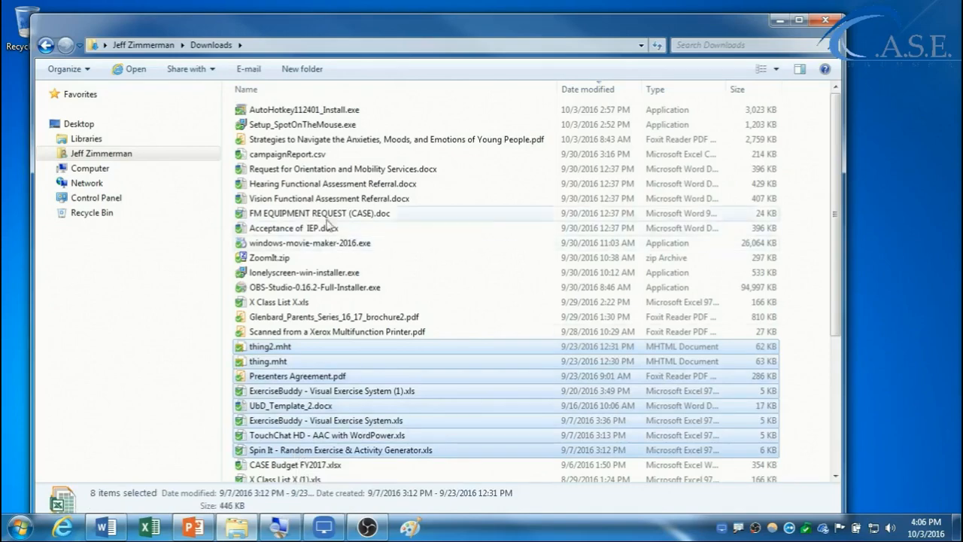
Select the contiguous range upward from UbD_Template_2.docx to Hearing Functional Assessment Referral.docx
{"action": "left_click", "coordinate": [293, 184]}
{"action": "left_click", "coordinate": [304, 407]}
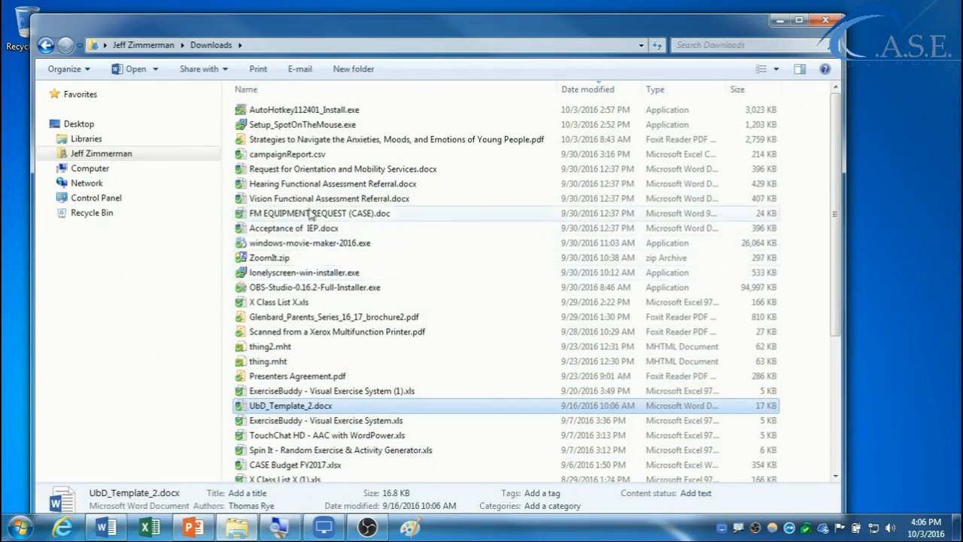
{"action": "left_click", "coordinate": [295, 188], "text": "shift"}
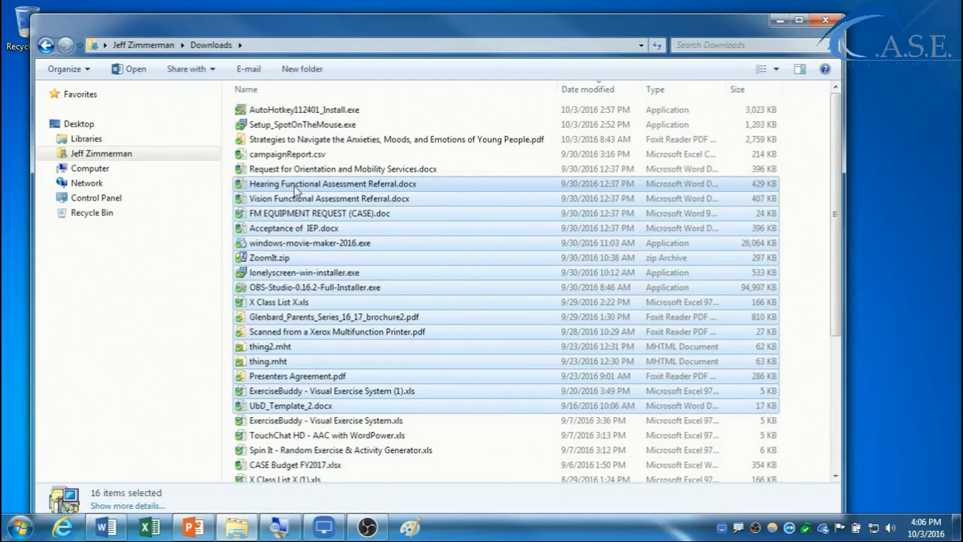
Select everything in the Downloads folder at once and reduce the selection to AutoHotkey112401_Install.exe
{"action": "left_click", "coordinate": [298, 156]}
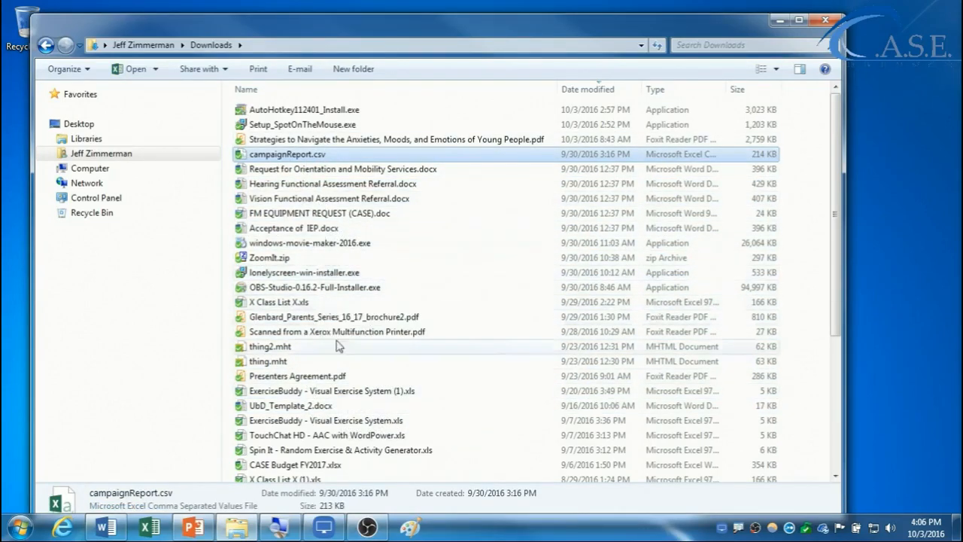
{"action": "left_click", "coordinate": [360, 419]}
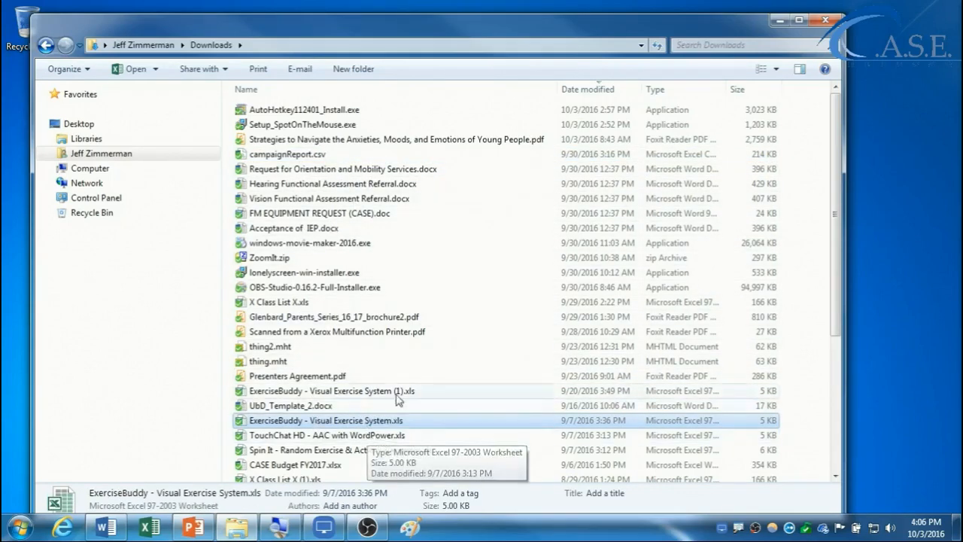
{"action": "left_click", "coordinate": [386, 287]}
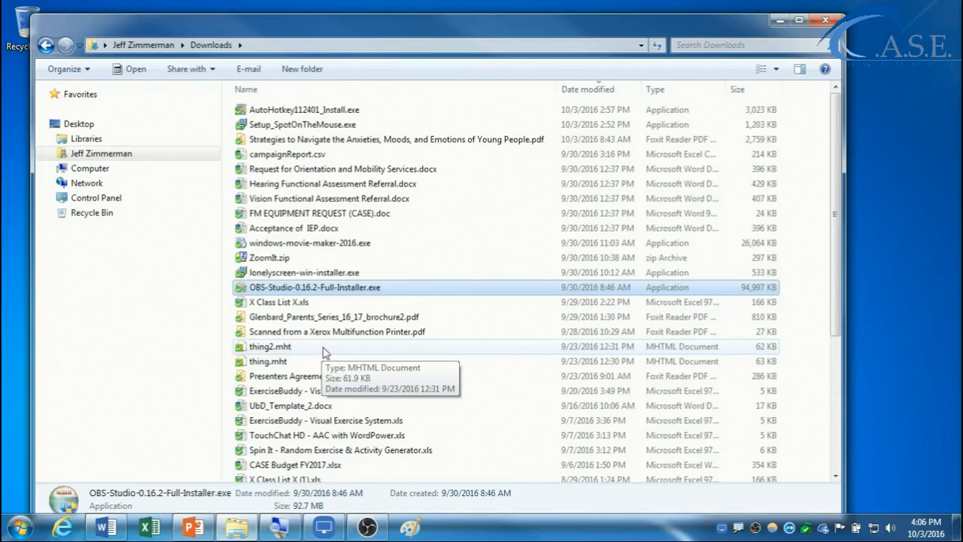
{"action": "key", "text": "ctrl+a"}
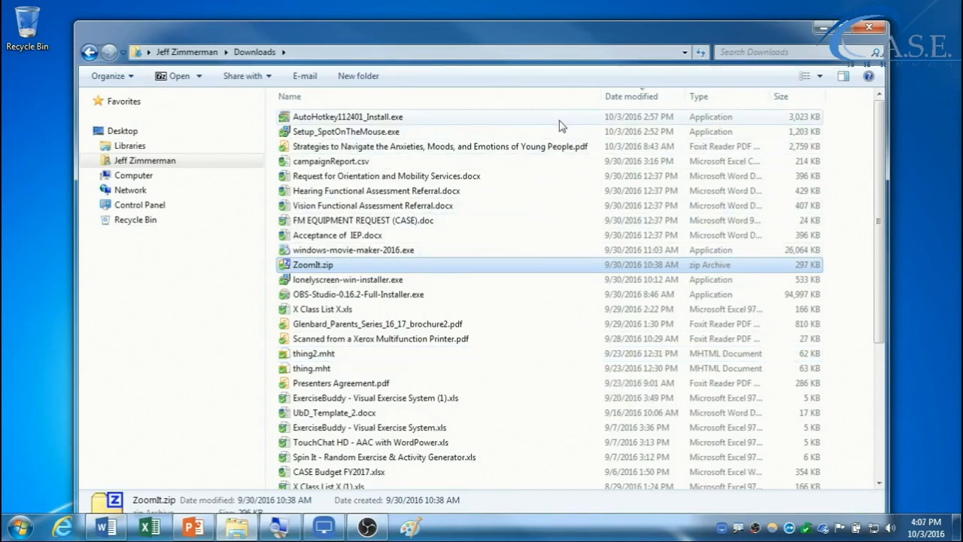
{"action": "left_click", "coordinate": [484, 119]}
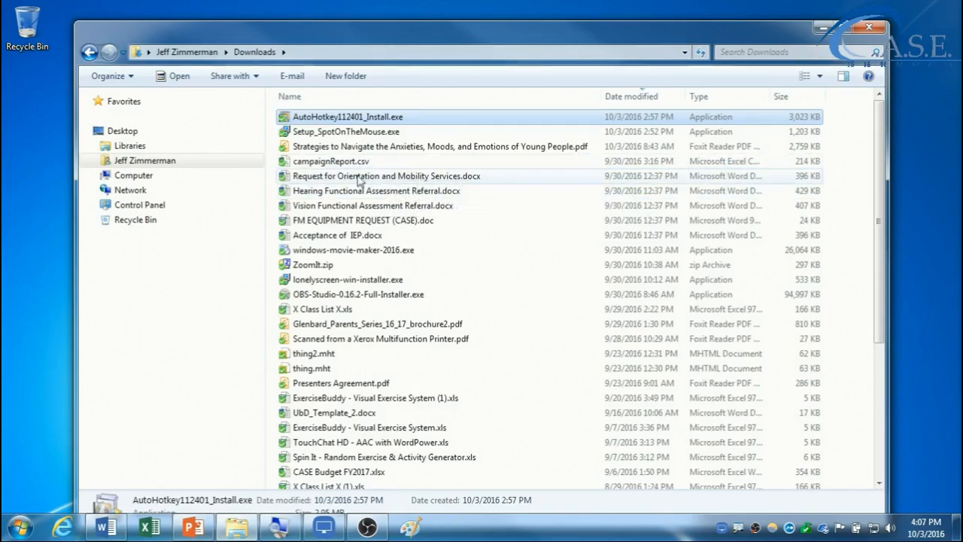
Box-select the files from campaignReport.csv through Presenters Agreement.pdf and move them to the desktop
{"action": "left_click_drag", "start_coordinate": [406, 177], "coordinate": [335, 179]}
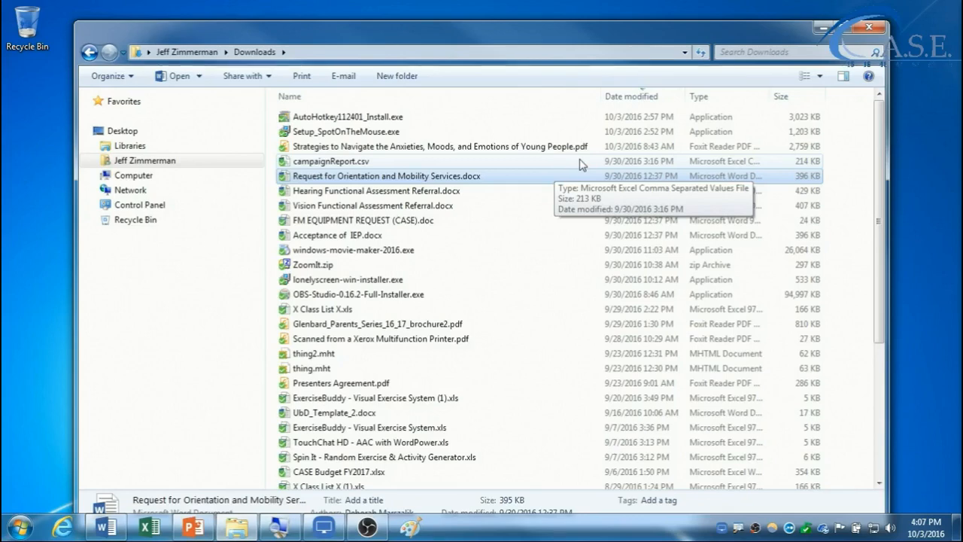
{"action": "left_click_drag", "start_coordinate": [579, 159], "coordinate": [495, 171]}
{"action": "left_click", "coordinate": [581, 205]}
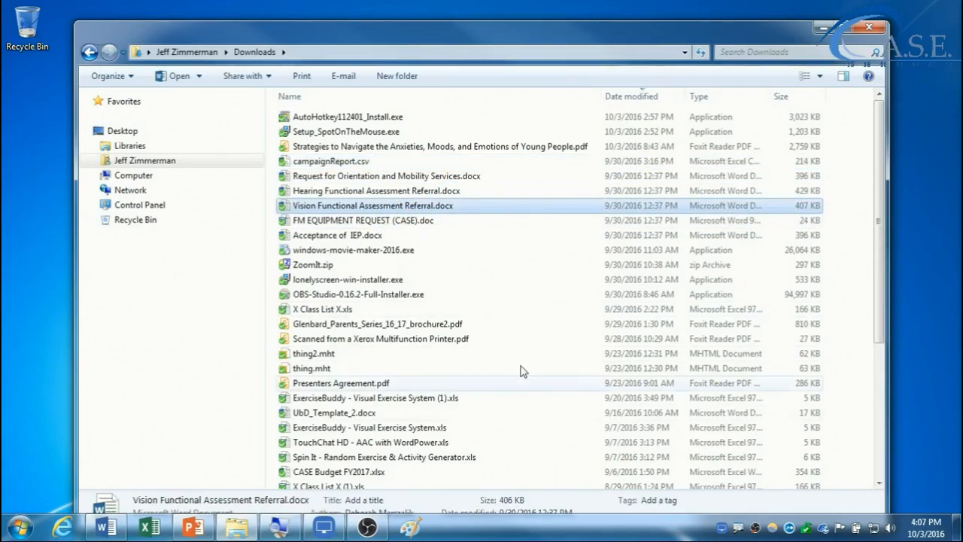
{"action": "left_click", "coordinate": [400, 366]}
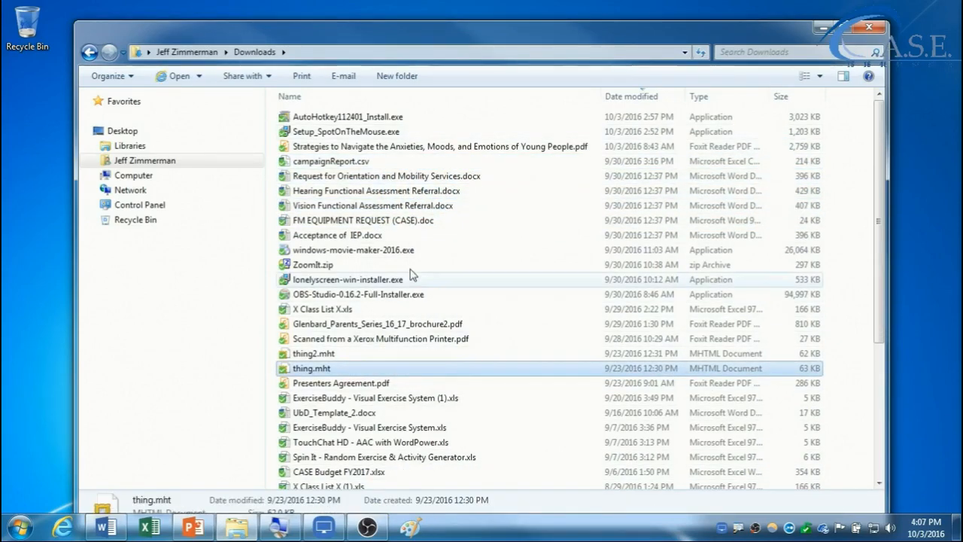
{"action": "left_click_drag", "start_coordinate": [529, 158], "coordinate": [437, 385]}
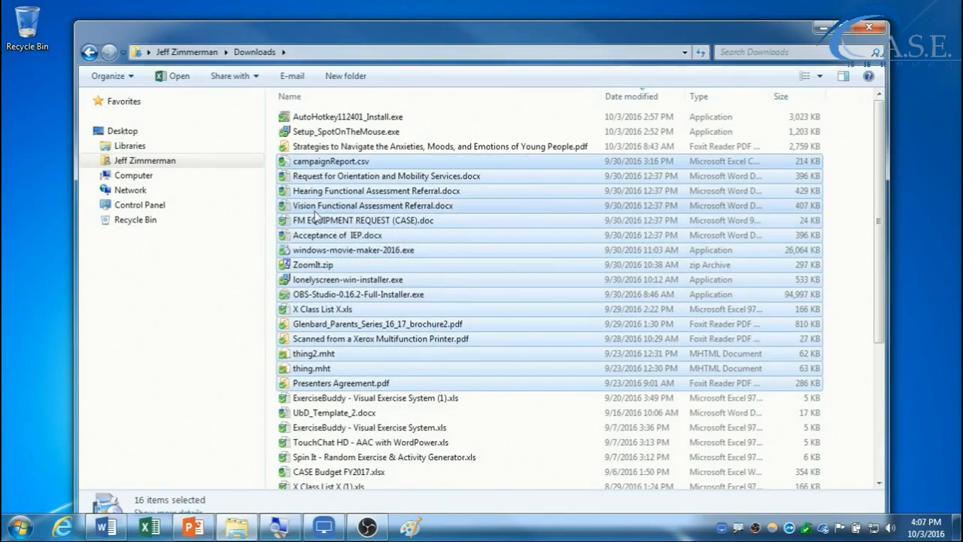
{"action": "left_click_drag", "start_coordinate": [318, 216], "coordinate": [47, 270]}
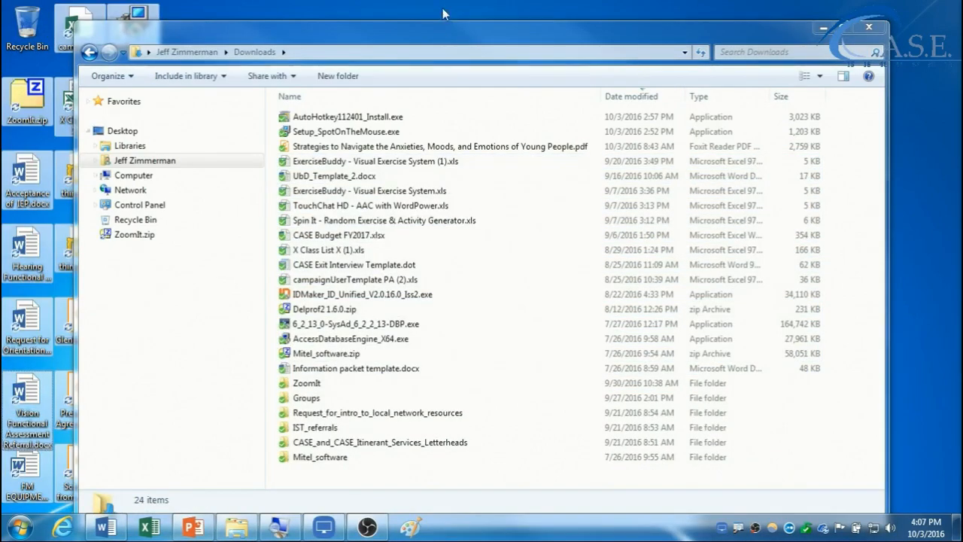
Move the Downloads window aside and box-select a group of desktop icons including Acceptance of IEP.docx, thing.mht and thing2.mht
{"action": "left_click_drag", "start_coordinate": [412, 34], "coordinate": [783, 87]}
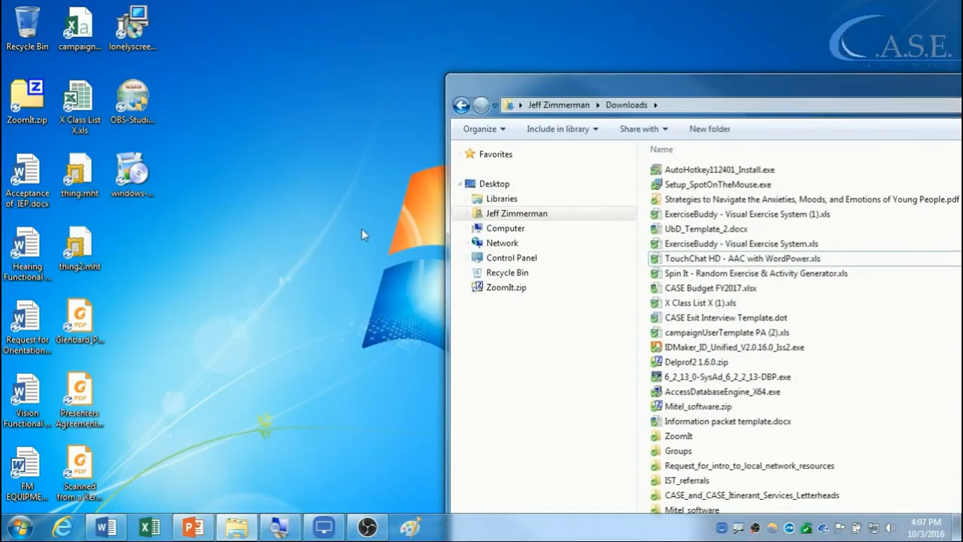
{"action": "left_click", "coordinate": [247, 244]}
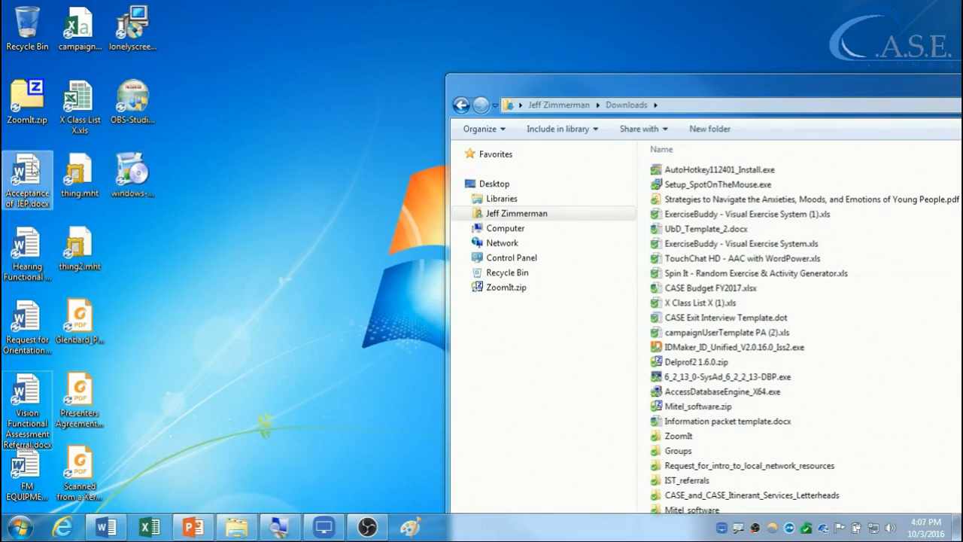
{"action": "left_click_drag", "start_coordinate": [235, 156], "coordinate": [12, 278]}
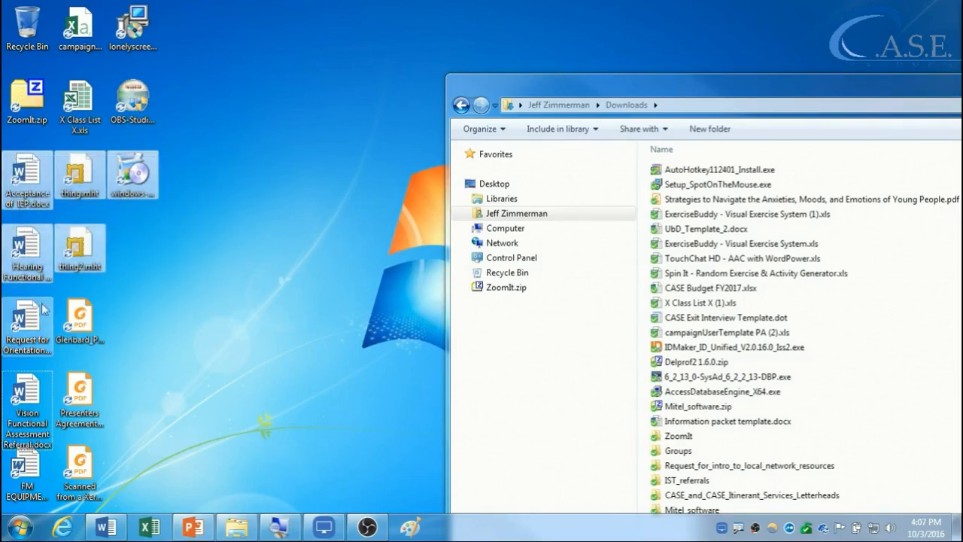
Clear the icon selection, box-select the columns of moved files on the desktop, and bring the Downloads window back into full view
{"action": "left_click", "coordinate": [234, 325]}
{"action": "left_click_drag", "start_coordinate": [189, 15], "coordinate": [75, 498]}
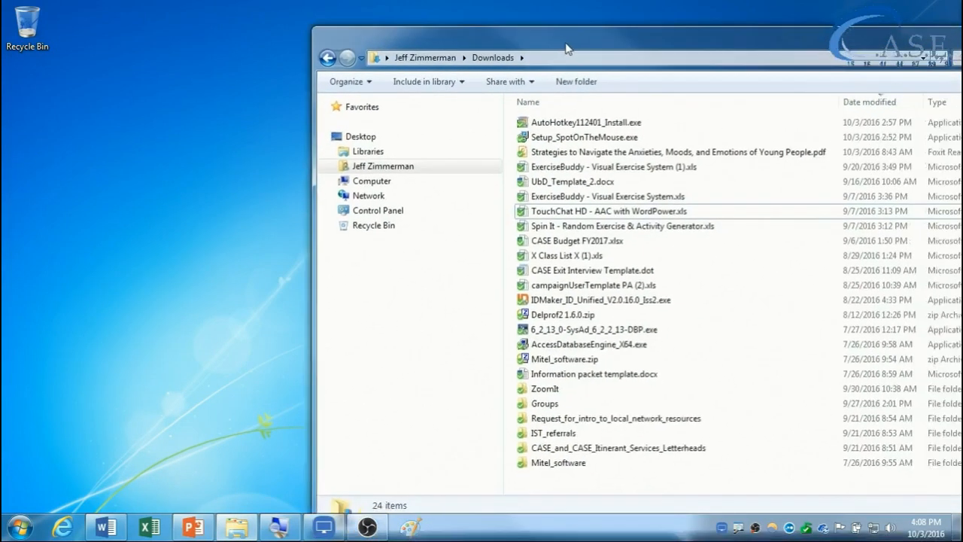
{"action": "left_click_drag", "start_coordinate": [566, 49], "coordinate": [388, 35]}
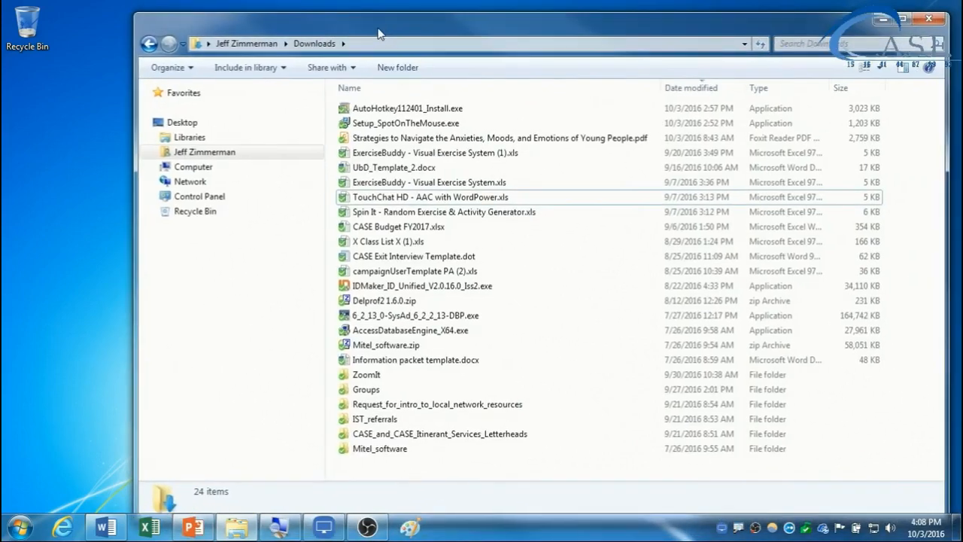
Select individual files in the Downloads folder one after another, ending with AutoHotkey112401_Install.exe
{"action": "left_click", "coordinate": [392, 152]}
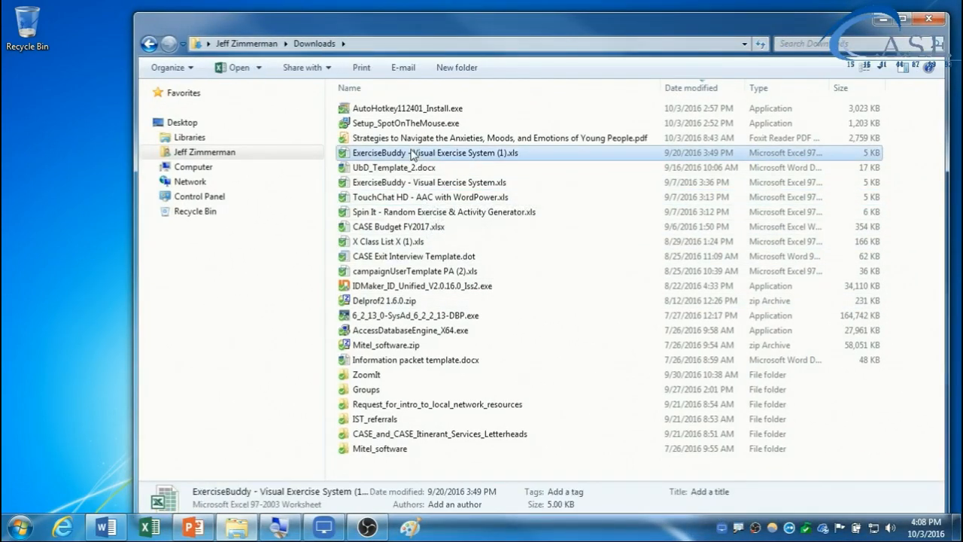
{"action": "left_click", "coordinate": [399, 212]}
{"action": "left_click", "coordinate": [423, 316]}
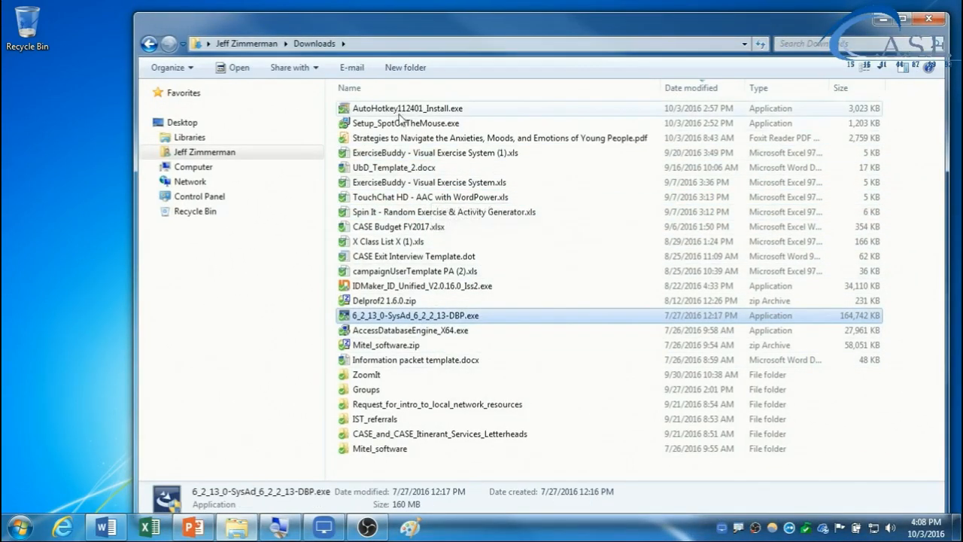
{"action": "left_click_drag", "start_coordinate": [604, 107], "coordinate": [543, 104]}
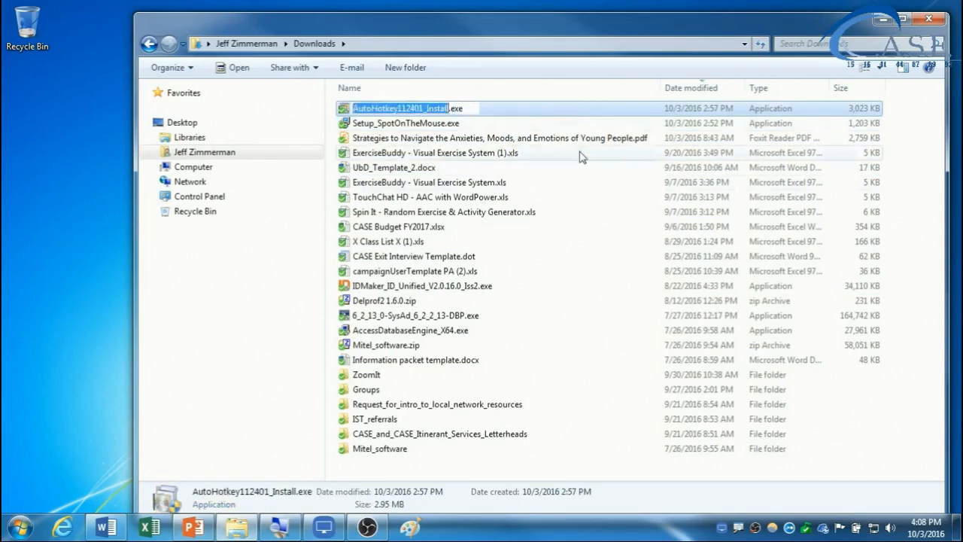
{"action": "key", "text": "t"}
{"action": "key", "text": "a"}
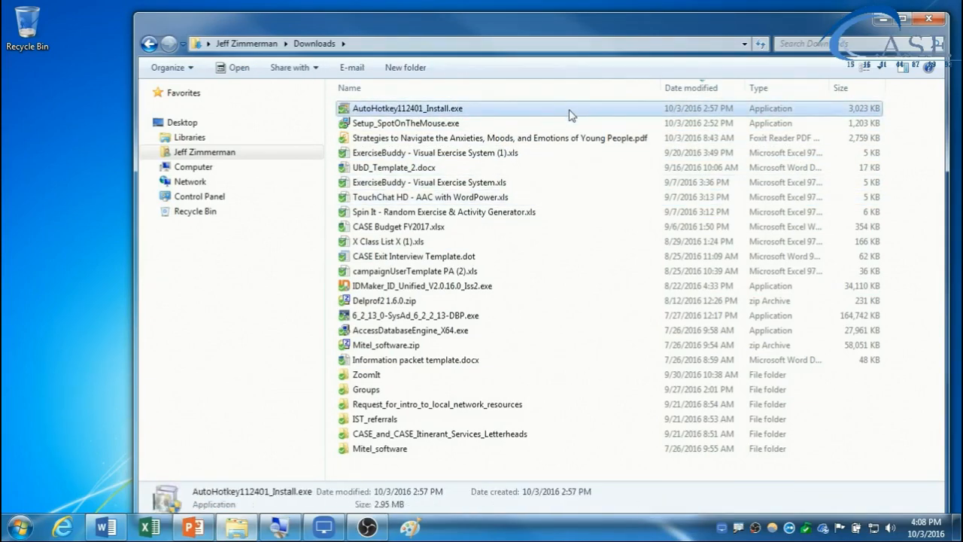
Select everything in Downloads, excluding the Strategies to Navigate PDF, the Spin It workbook, the IDMaker installer and Mitel_software.zip
{"action": "left_click", "coordinate": [584, 168]}
{"action": "key", "text": "ctrl+a"}
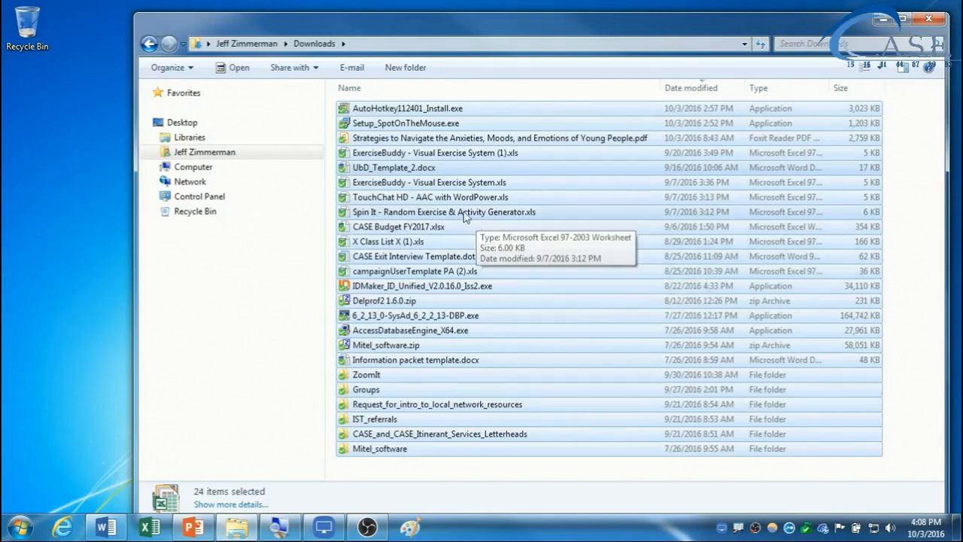
{"action": "left_click", "coordinate": [400, 214], "text": "ctrl"}
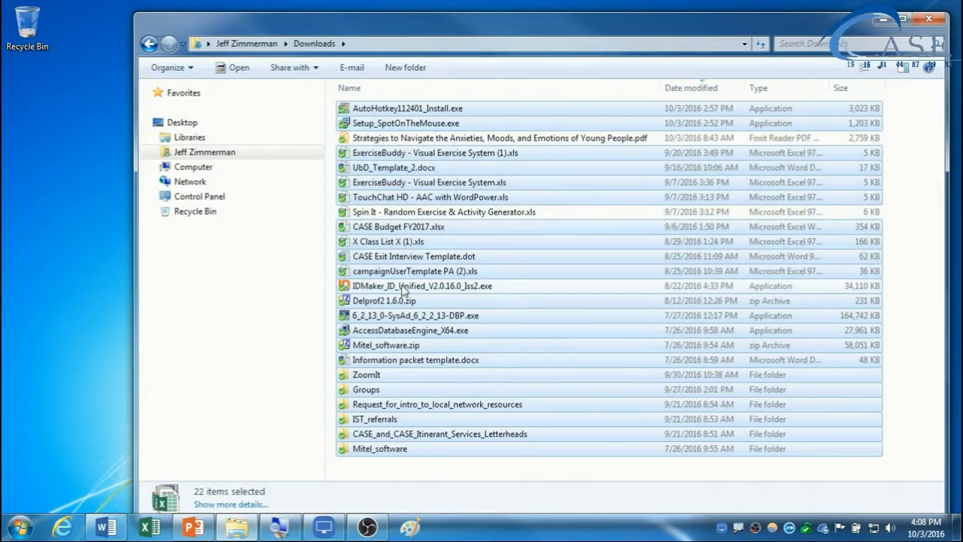
{"action": "left_click", "coordinate": [401, 344], "text": "ctrl"}
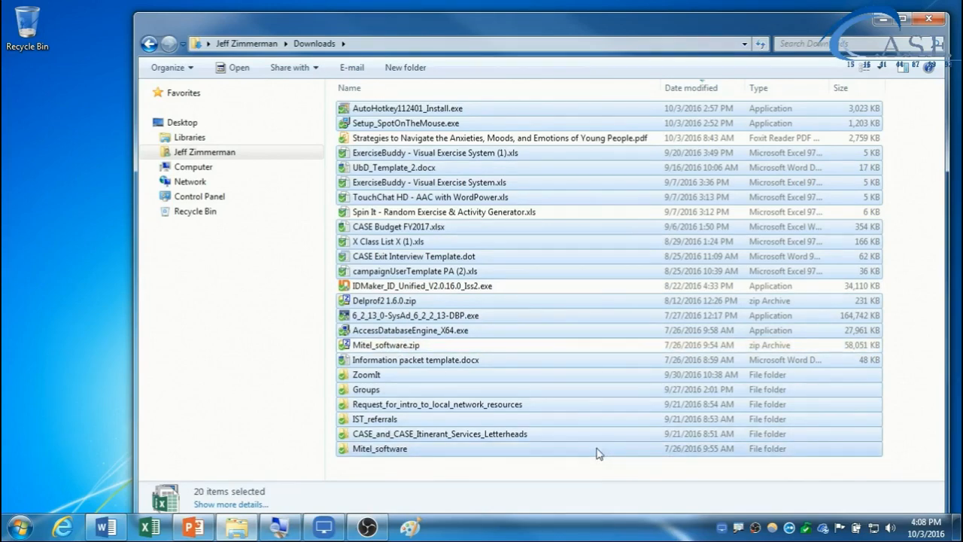
Select everything in Downloads except the continuous range from the Strategies to Navigate PDF through IDMaker_ID_Unified_V2.0.16.0_Iss2.exe
{"action": "left_click", "coordinate": [500, 140]}
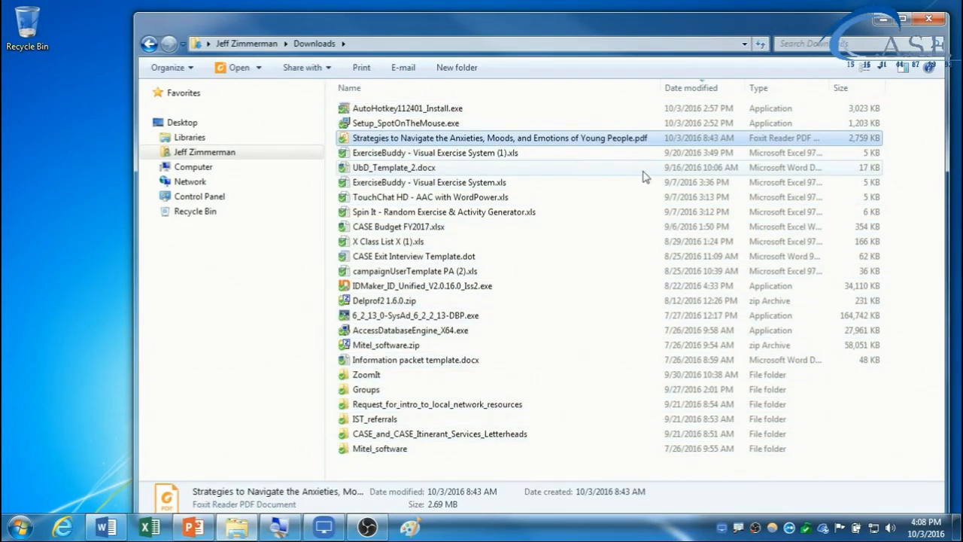
{"action": "key", "text": "ctrl+a"}
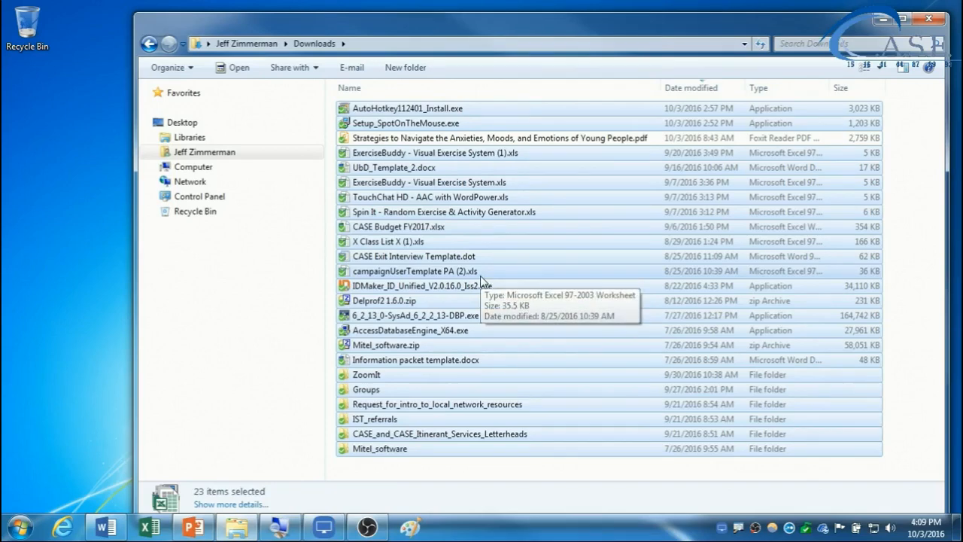
{"action": "left_click", "coordinate": [401, 292], "text": "ctrl+shift"}
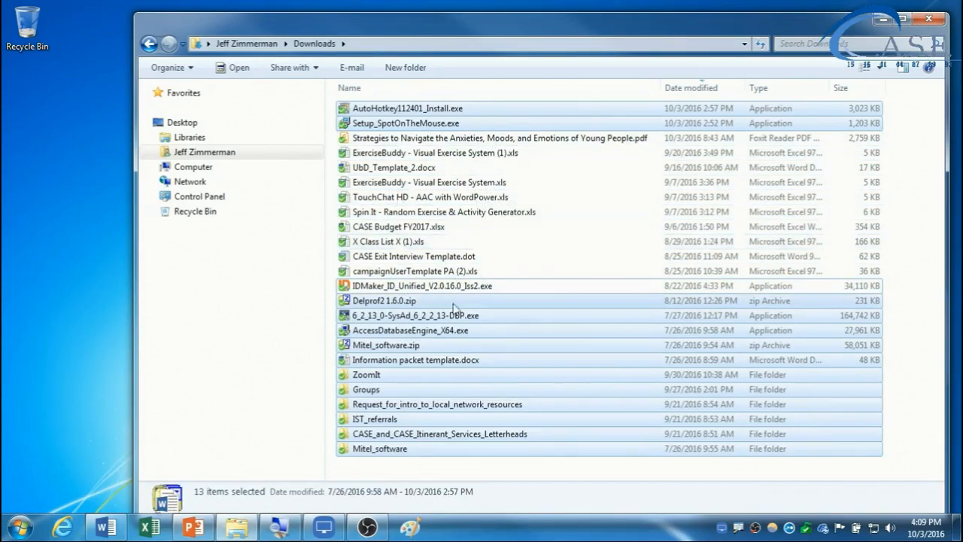
Reduce the selection to a single file and narrow the Downloads window to uncover about half of the desktop
{"action": "left_click", "coordinate": [586, 227]}
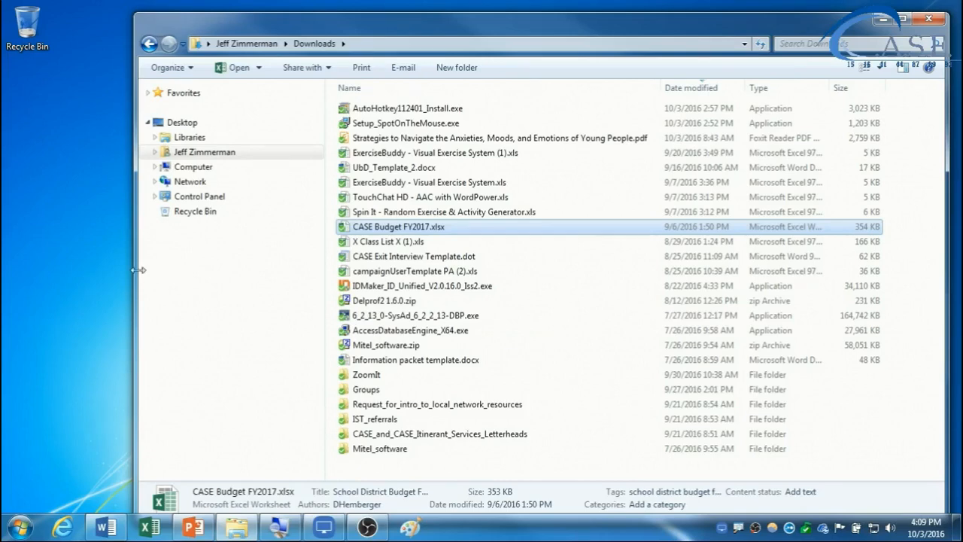
{"action": "left_click_drag", "start_coordinate": [139, 271], "coordinate": [478, 298]}
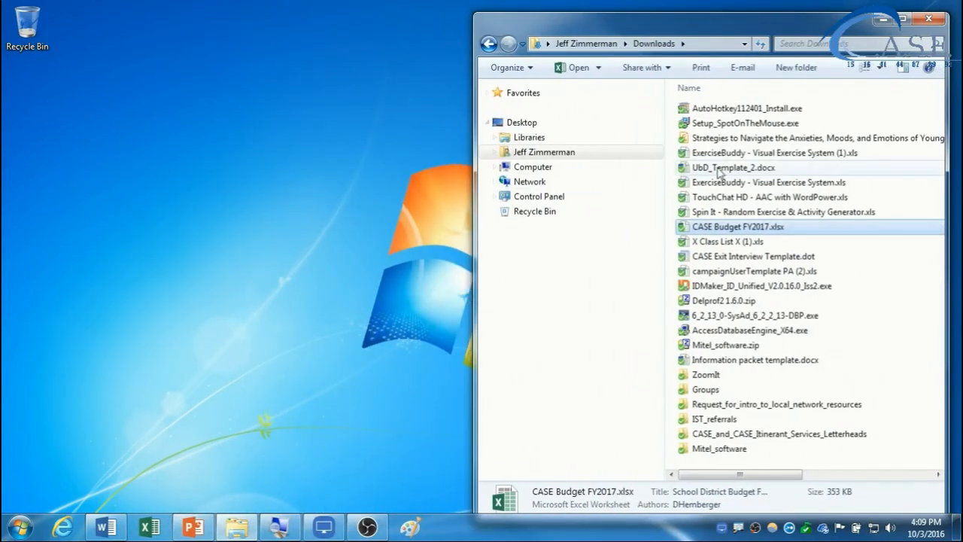
{"action": "left_click", "coordinate": [862, 241]}
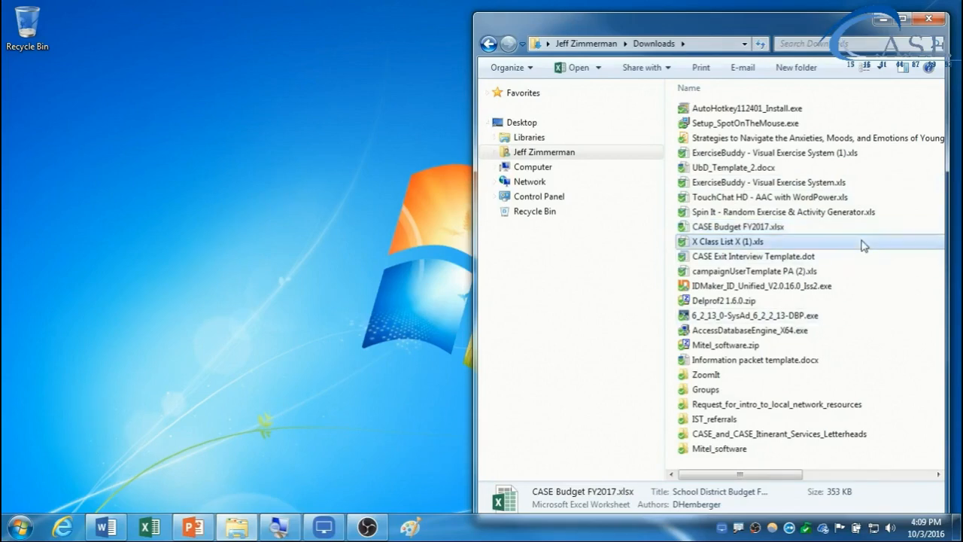
Move ExerciseBuddy - Visual Exercise System.xls from Downloads to the desktop and back into Downloads, and clear the selection
{"action": "left_click", "coordinate": [734, 227]}
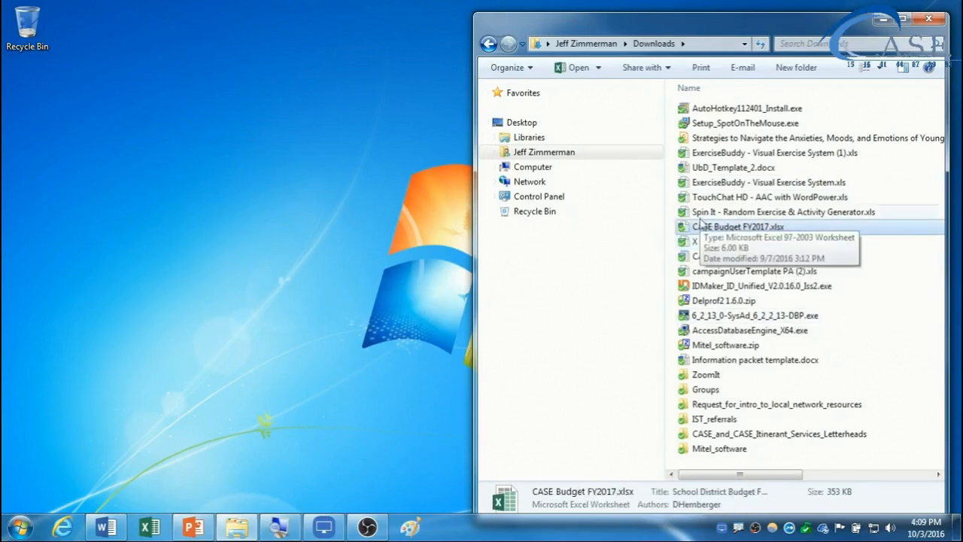
{"action": "left_click", "coordinate": [756, 184]}
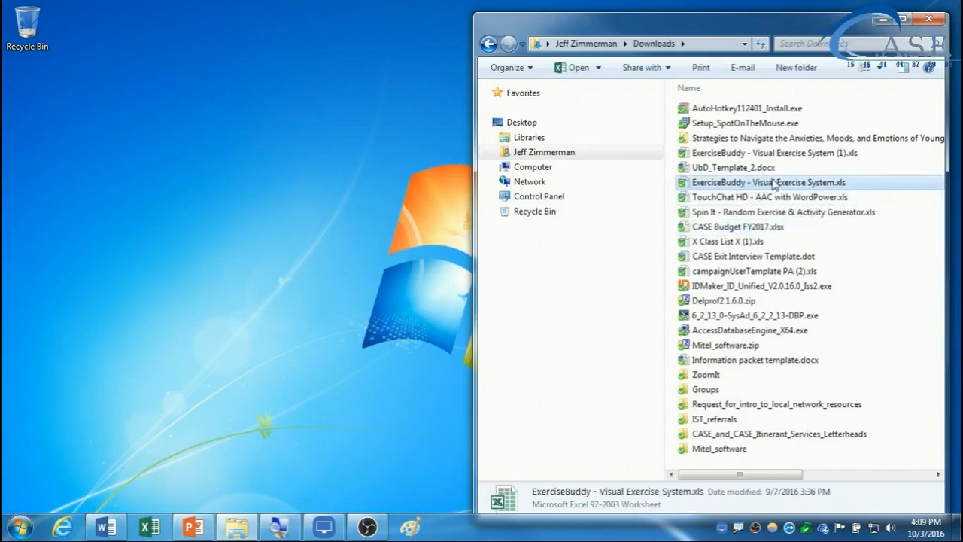
{"action": "left_click_drag", "start_coordinate": [773, 185], "coordinate": [230, 191]}
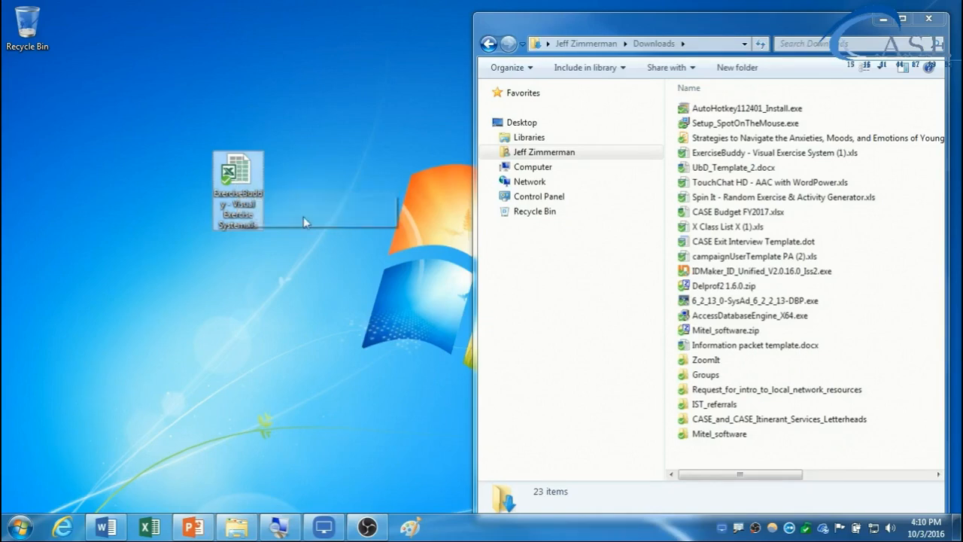
{"action": "left_click_drag", "start_coordinate": [239, 177], "coordinate": [737, 196]}
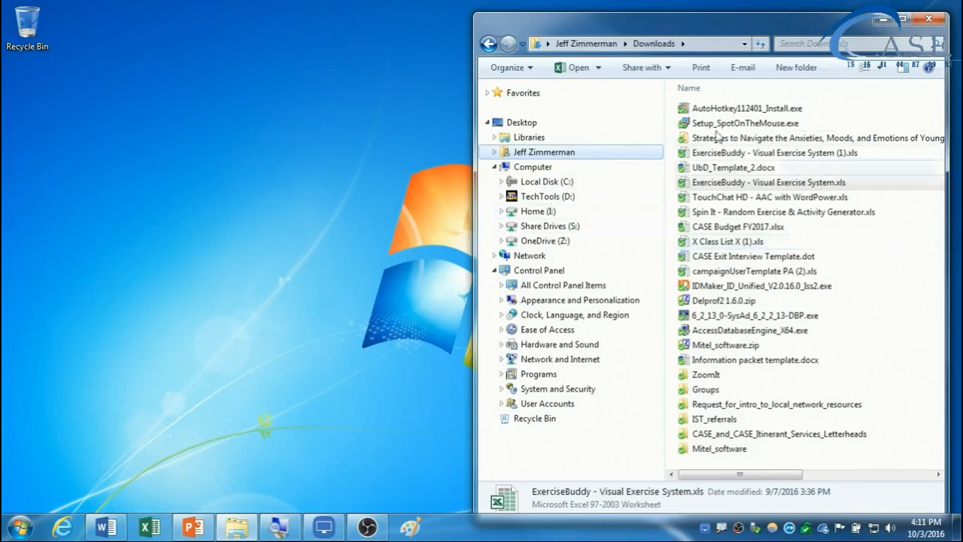
{"action": "left_click", "coordinate": [729, 464]}
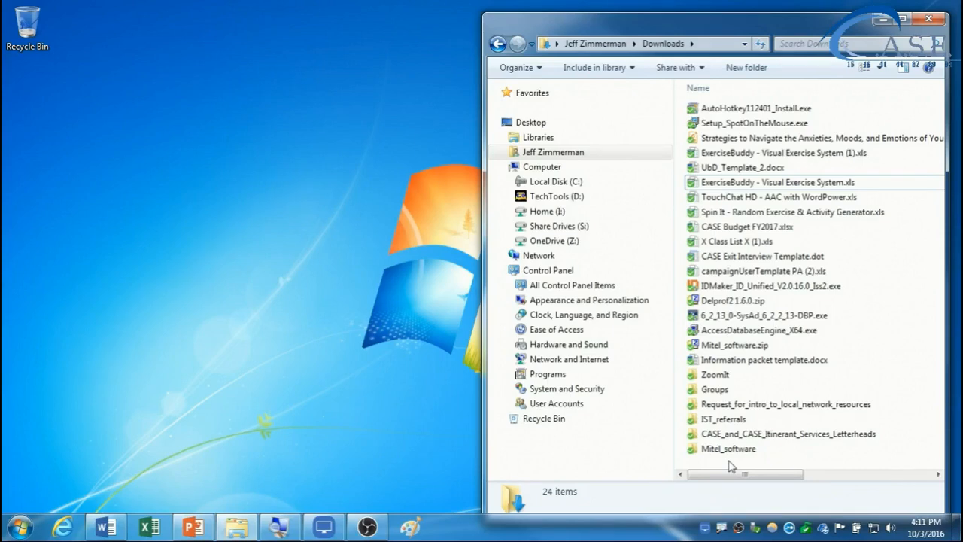
Open a second Explorer window on TechTools (D:) and copy ExerciseBuddy - Visual Exercise System.xls into it from Downloads
{"action": "key", "text": "ctrl+n"}
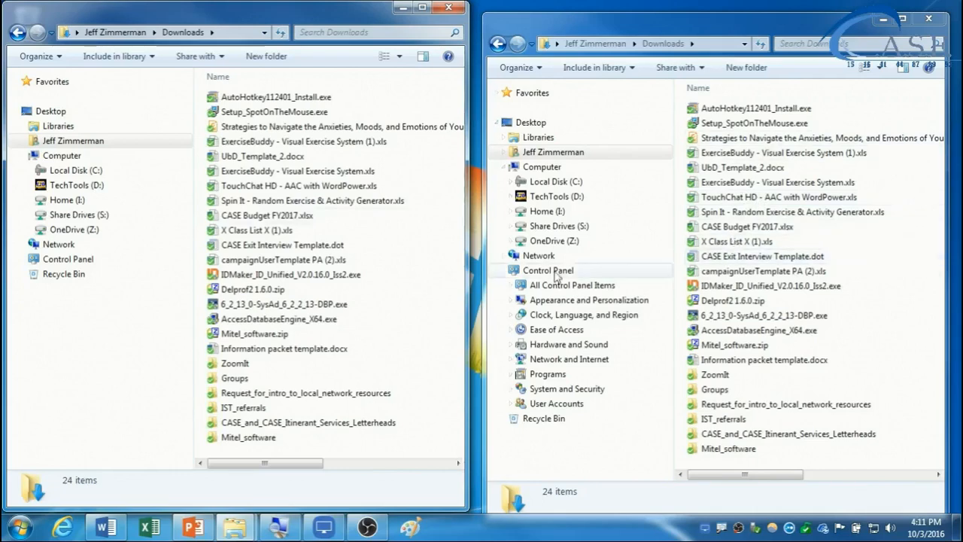
{"action": "left_click", "coordinate": [76, 185]}
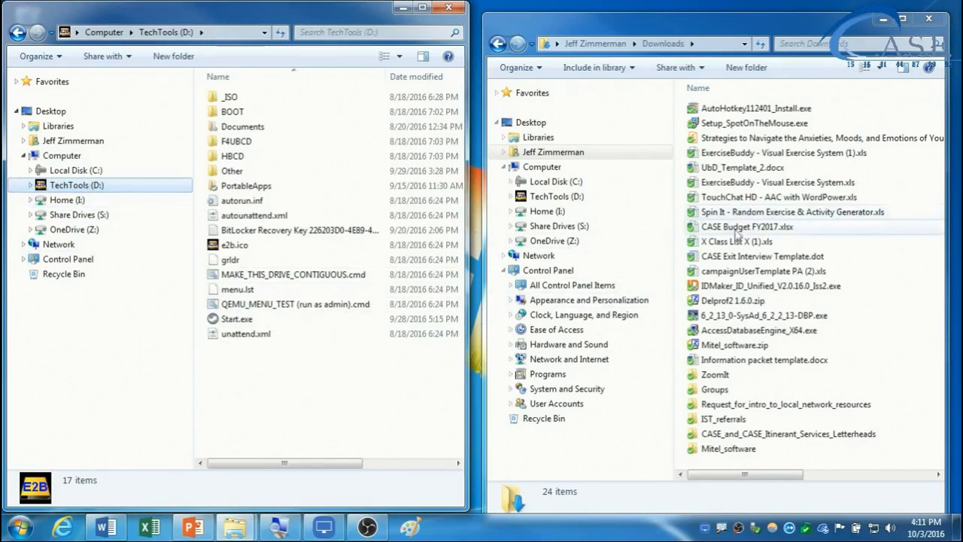
{"action": "left_click", "coordinate": [752, 183]}
{"action": "mouse_move", "coordinate": [753, 182]}
{"action": "left_mouse_down"}
{"action": "mouse_move", "coordinate": [640, 241]}
{"action": "mouse_move", "coordinate": [436, 376]}
{"action": "mouse_move", "coordinate": [388, 395]}
{"action": "mouse_move", "coordinate": [325, 394]}
{"action": "left_mouse_up"}
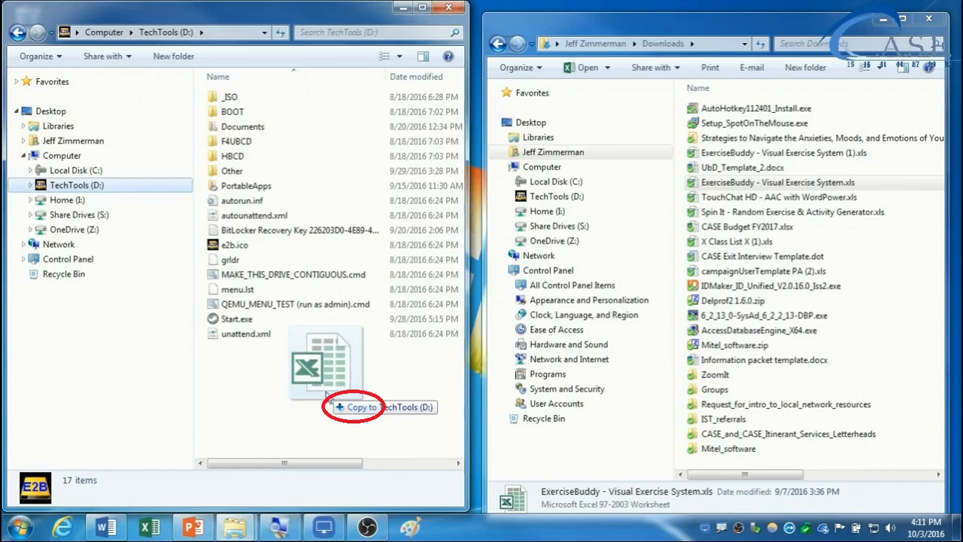
{"action": "left_click_drag", "start_coordinate": [326, 394], "coordinate": [326, 394]}
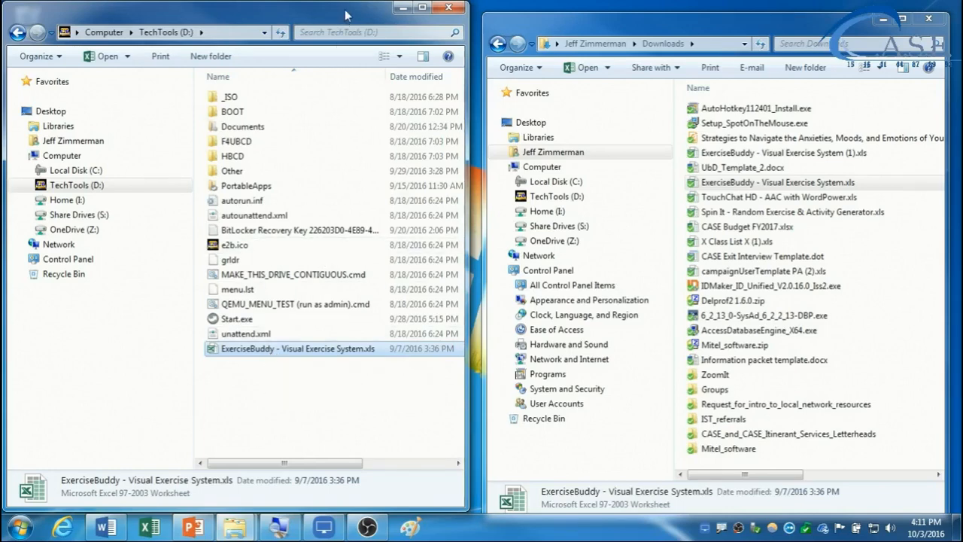
Shift the TechTools window off the desktop area and move ExerciseBuddy - Visual Exercise System.xls to the desktop and back to Downloads
{"action": "left_click_drag", "start_coordinate": [346, 15], "coordinate": [449, 316]}
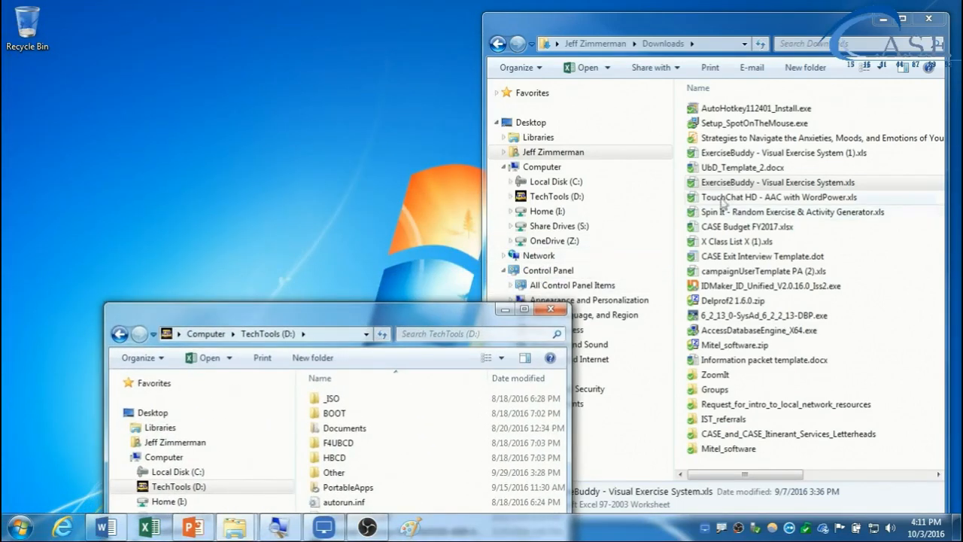
{"action": "left_click_drag", "start_coordinate": [736, 184], "coordinate": [333, 151]}
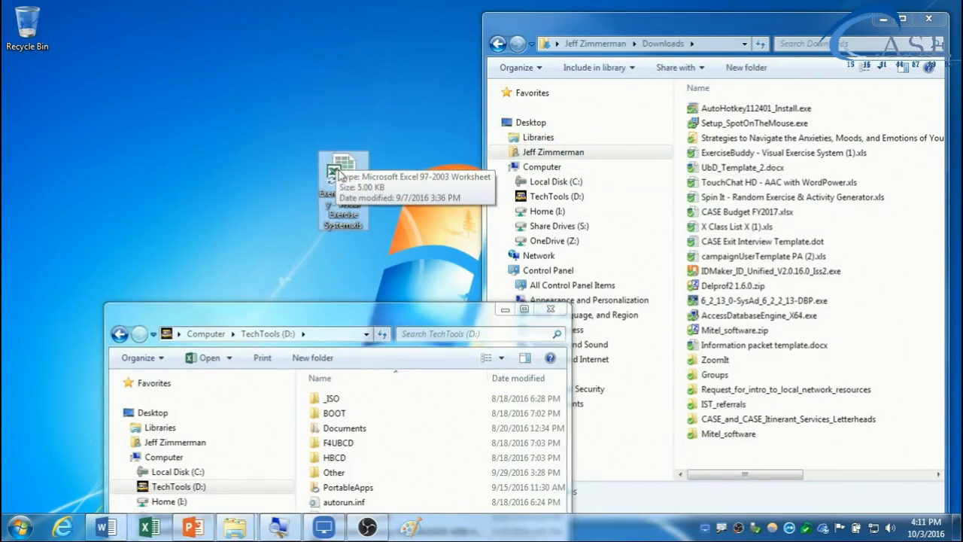
{"action": "left_click_drag", "start_coordinate": [358, 192], "coordinate": [747, 213]}
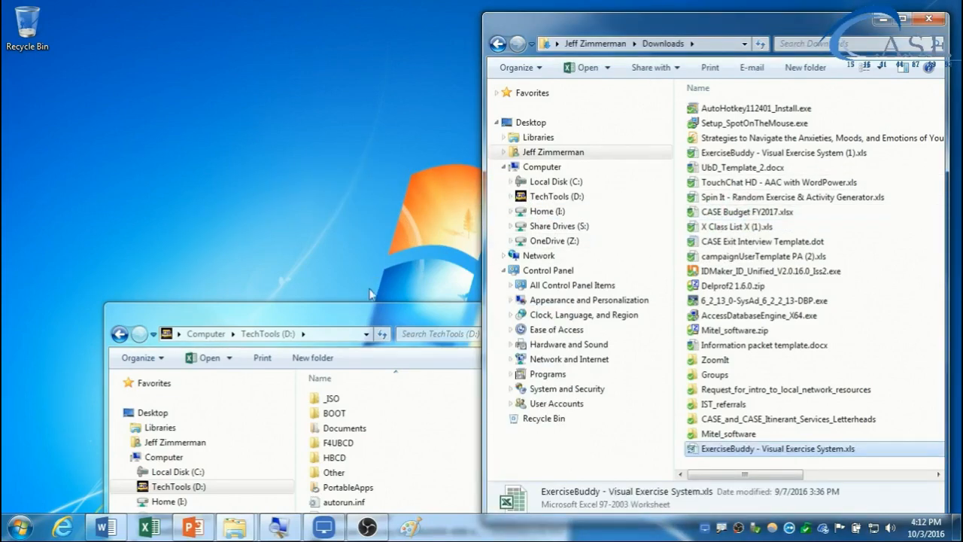
Copy ExerciseBuddy - Visual Exercise System.xls to TechTools (D:) again, replacing the existing file, and close the TechTools window
{"action": "left_click_drag", "start_coordinate": [374, 322], "coordinate": [296, 92]}
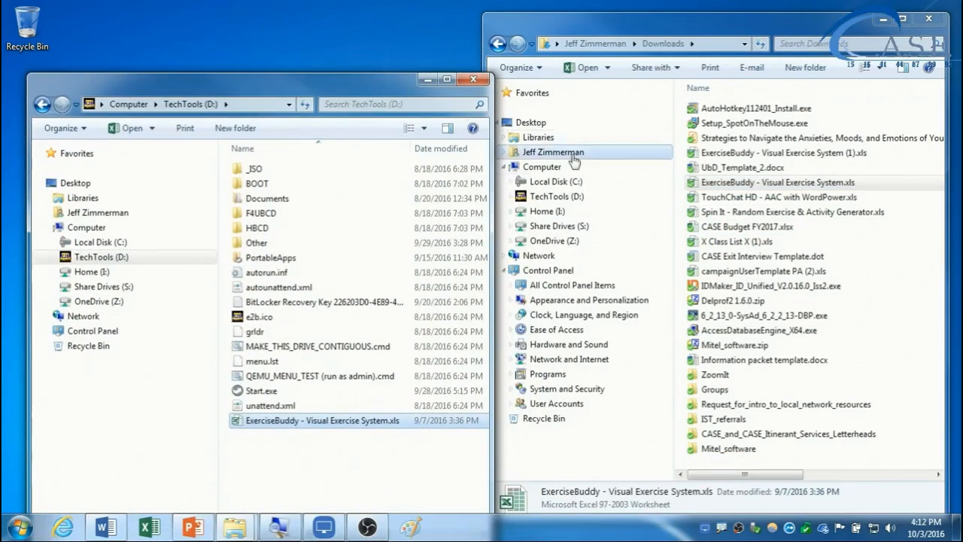
{"action": "left_click_drag", "start_coordinate": [750, 187], "coordinate": [249, 454]}
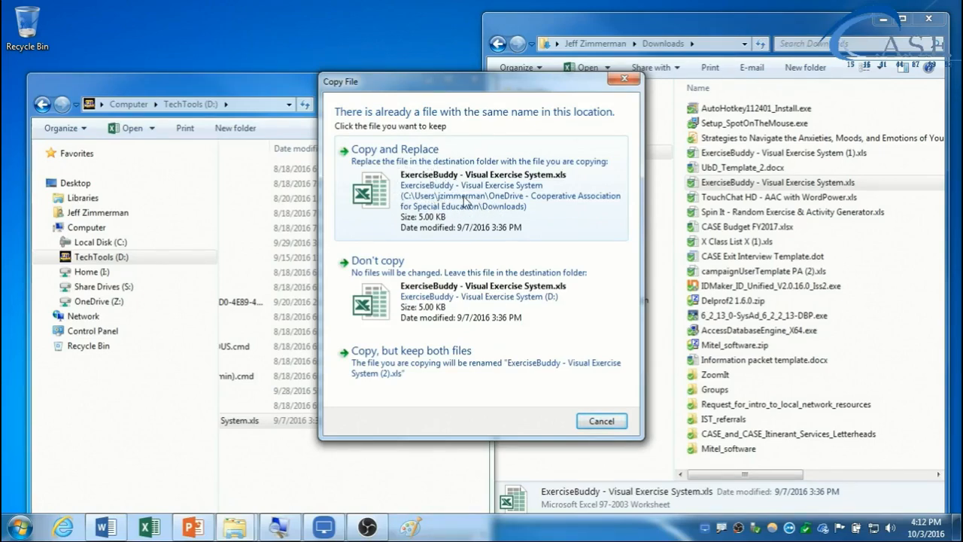
{"action": "left_click", "coordinate": [418, 160]}
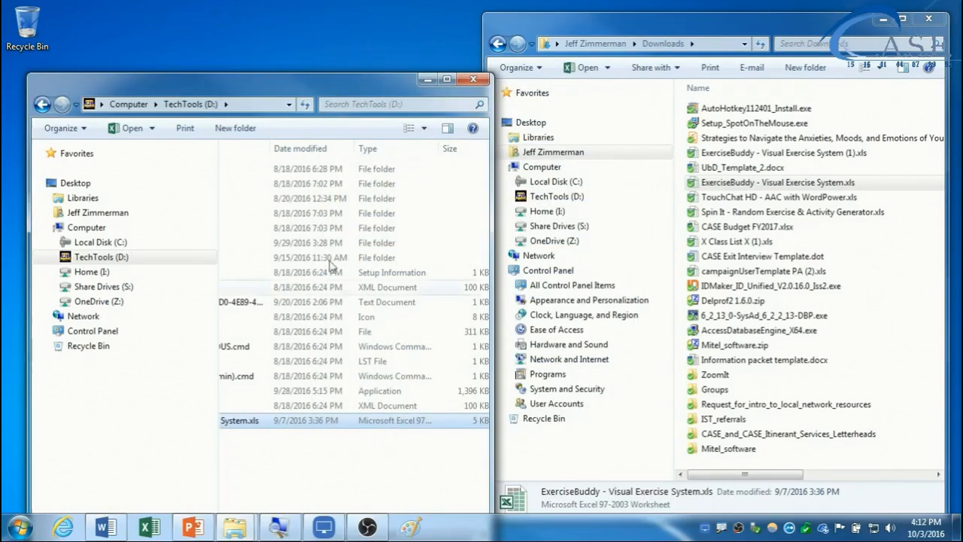
{"action": "left_click", "coordinate": [473, 78]}
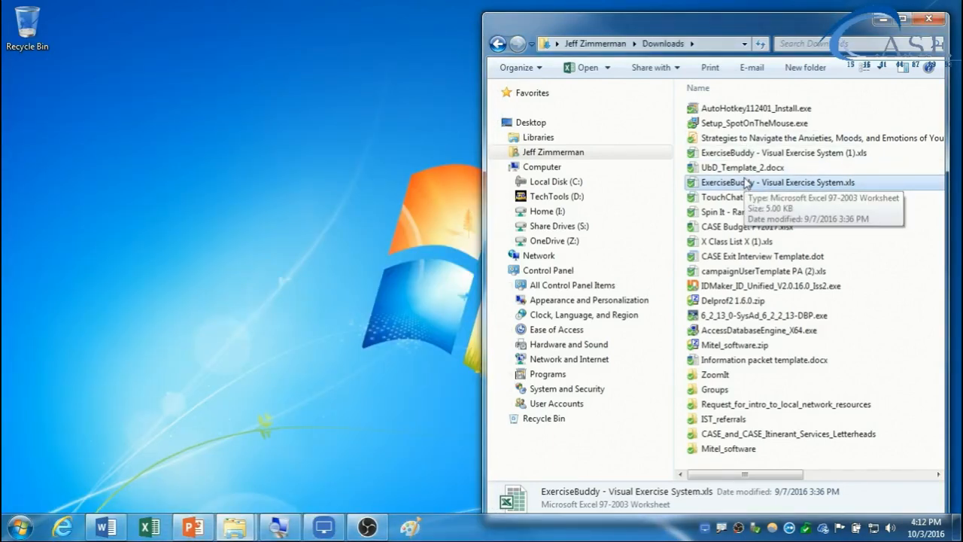
Copy ExerciseBuddy - Visual Exercise System.xls from Downloads to the desktop instead of moving it
{"action": "left_click_drag", "start_coordinate": [760, 186], "coordinate": [260, 183]}
{"action": "key", "text": "ctrl"}
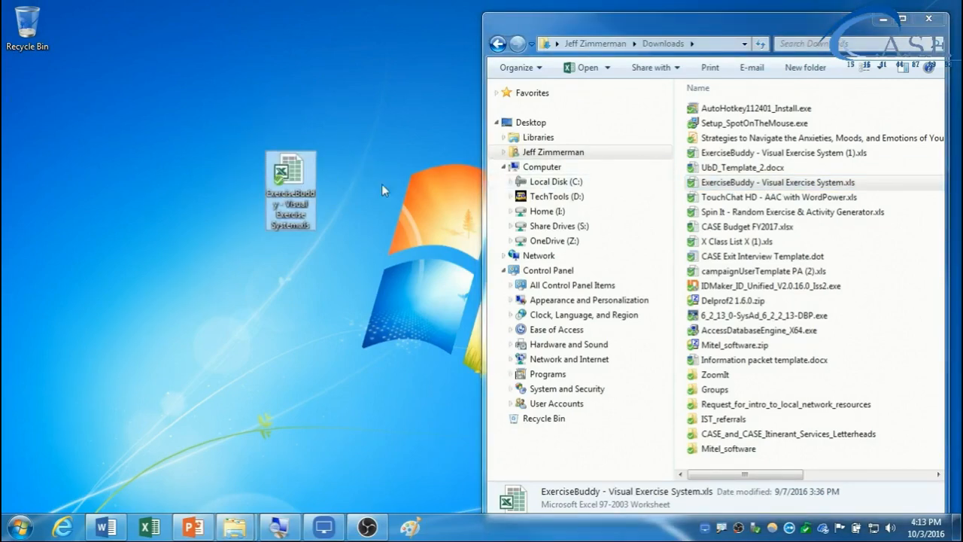
Create a desktop shortcut to ExerciseBuddy - Visual Exercise System.xls in Downloads, and select the original file and its shortcut in turn
{"action": "left_click_drag", "start_coordinate": [295, 181], "coordinate": [246, 187]}
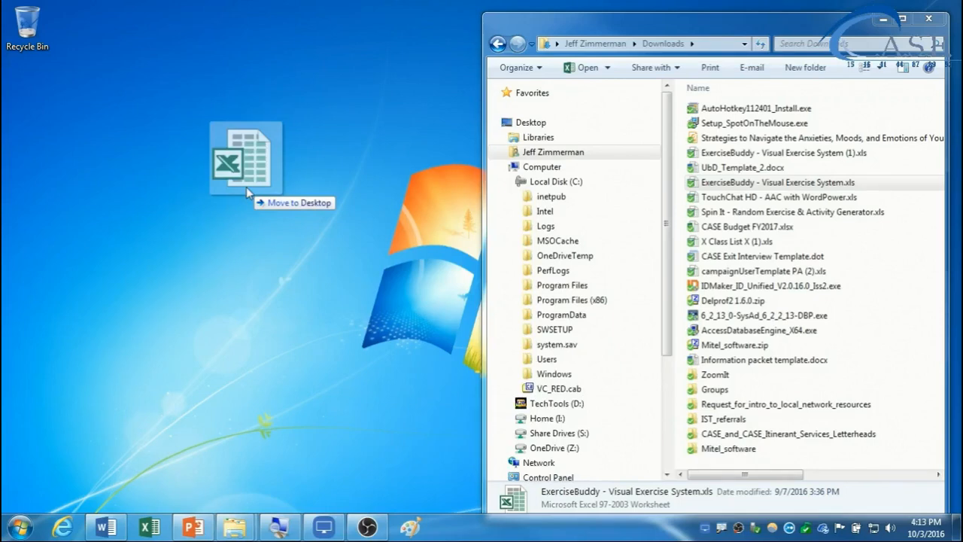
{"action": "left_click_drag", "start_coordinate": [246, 186], "coordinate": [246, 186]}
{"action": "key", "text": "alt"}
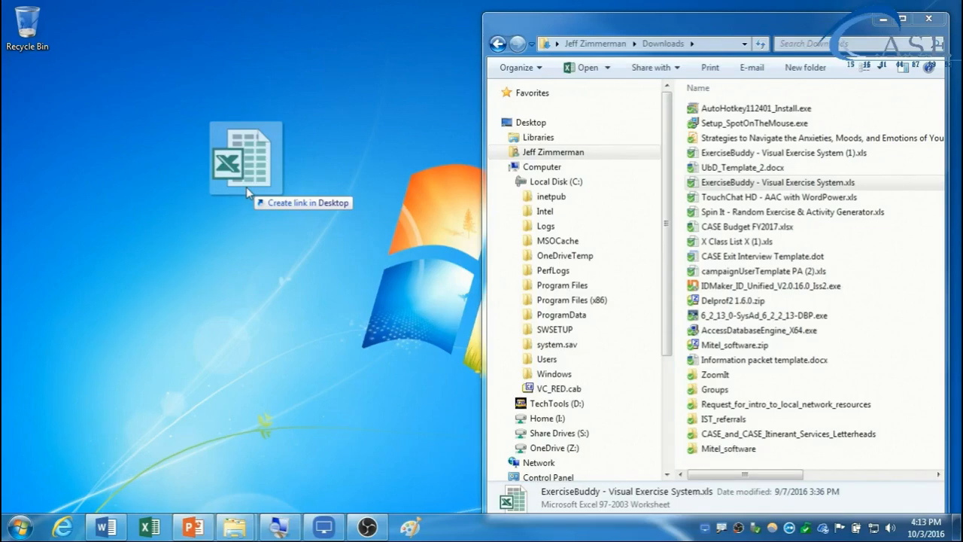
{"action": "mouse_move", "coordinate": [246, 187]}
{"action": "left_mouse_down"}
{"action": "mouse_move", "coordinate": [234, 182]}
{"action": "mouse_move", "coordinate": [223, 203]}
{"action": "mouse_move", "coordinate": [280, 197]}
{"action": "mouse_move", "coordinate": [235, 173]}
{"action": "left_mouse_up"}
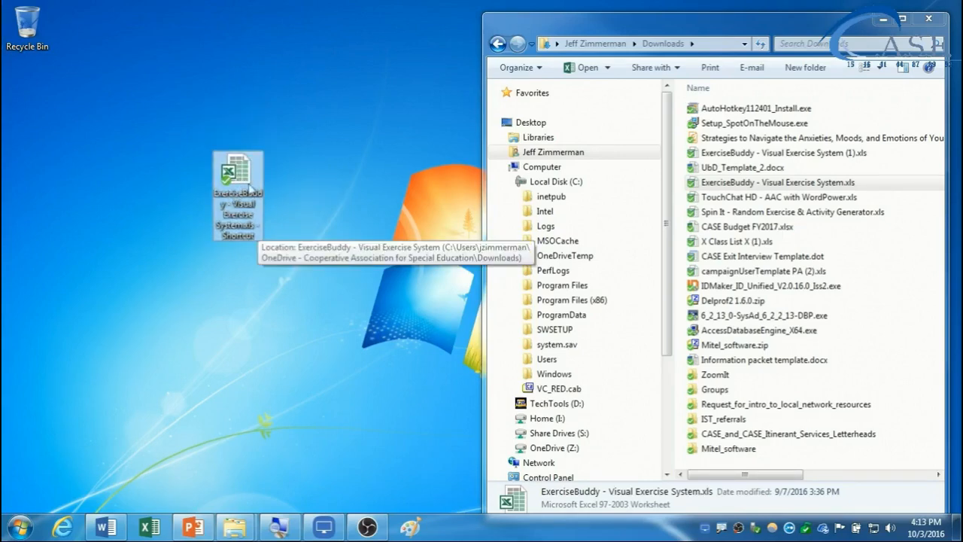
{"action": "left_click", "coordinate": [723, 184]}
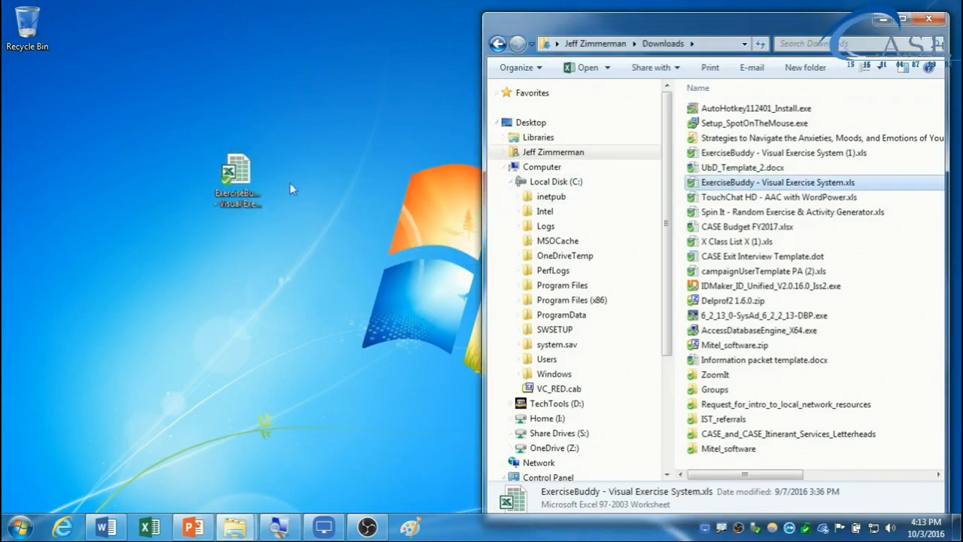
{"action": "left_click", "coordinate": [230, 185]}
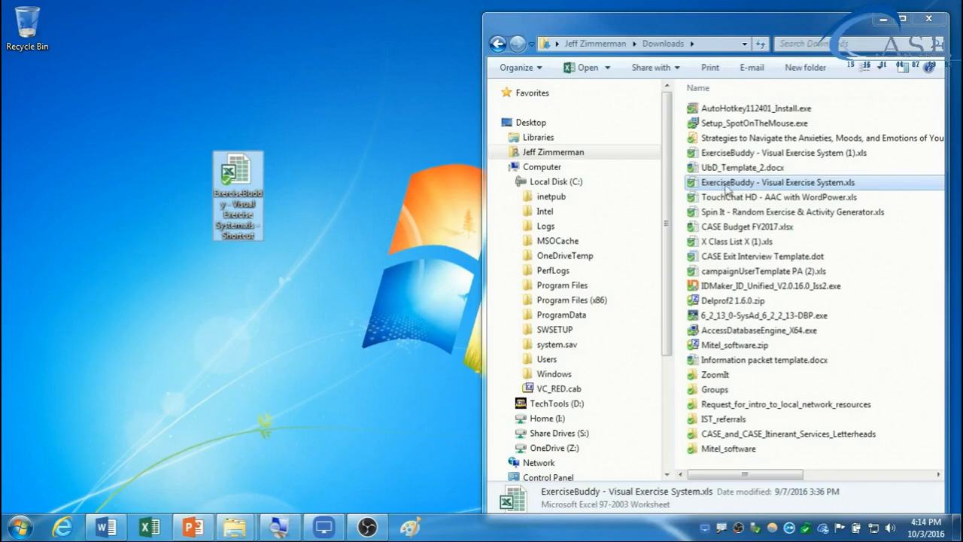
Delete the ExerciseBuddy shortcut from the desktop and select the original ExerciseBuddy - Visual Exercise System.xls in Downloads
{"action": "left_click", "coordinate": [258, 214]}
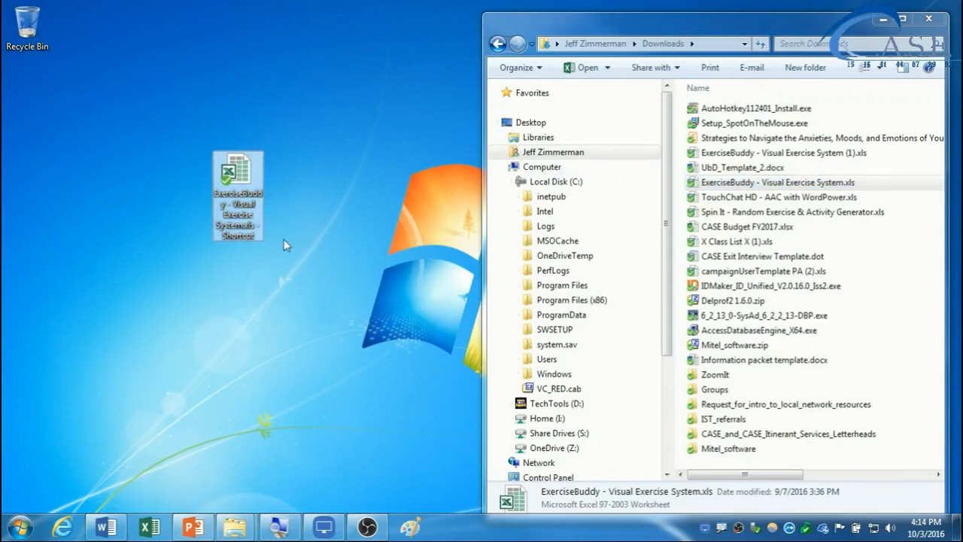
{"action": "key", "text": "Delete"}
{"action": "left_click", "coordinate": [729, 183]}
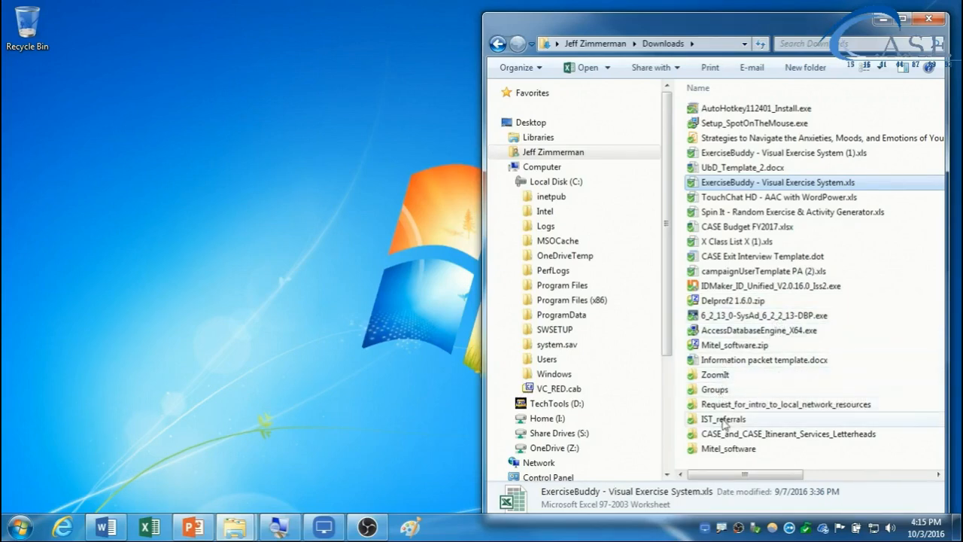
Look inside the Groups folder, return to Downloads, and create a desktop shortcut to that folder
{"action": "double_click", "coordinate": [715, 388]}
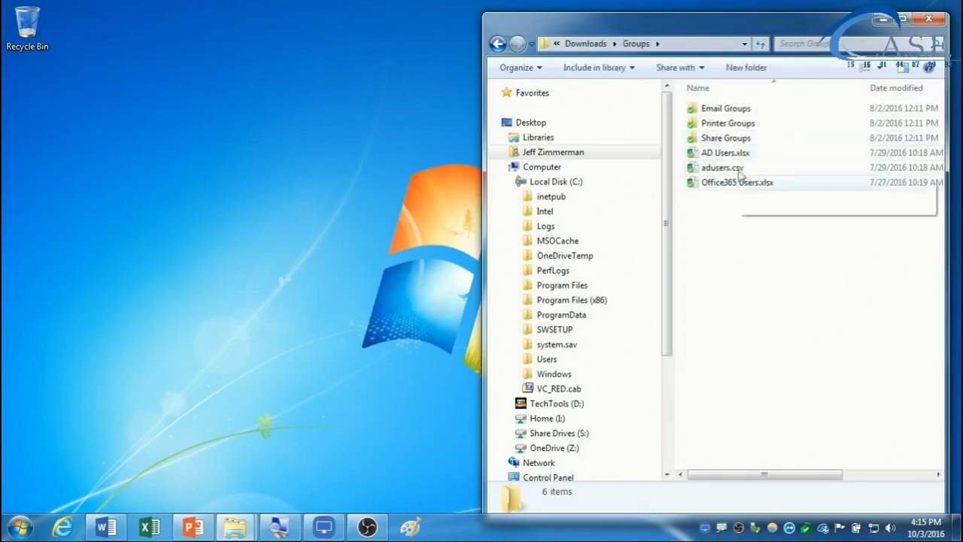
{"action": "left_click", "coordinate": [497, 43]}
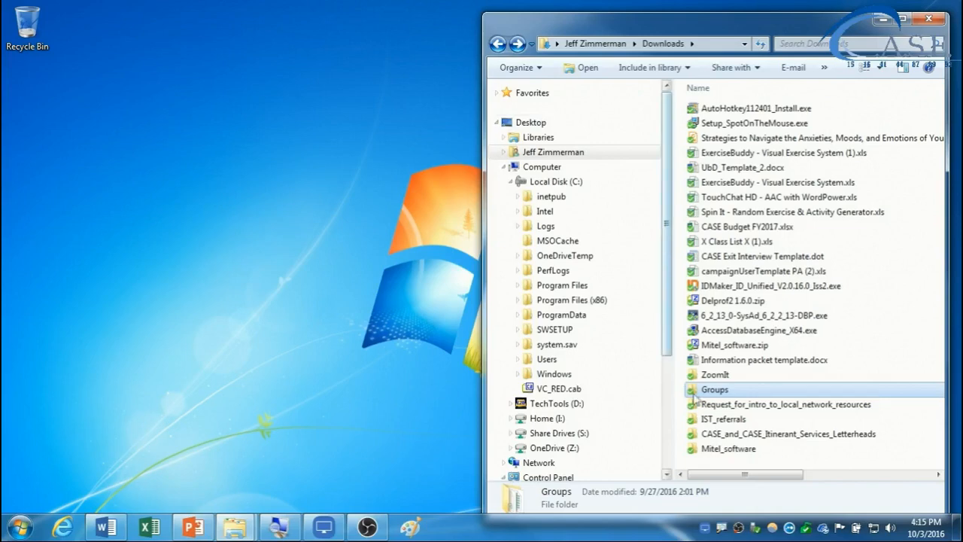
{"action": "left_click_drag", "start_coordinate": [720, 393], "coordinate": [308, 262]}
{"action": "key", "text": "ctrl"}
{"action": "key", "text": "alt"}
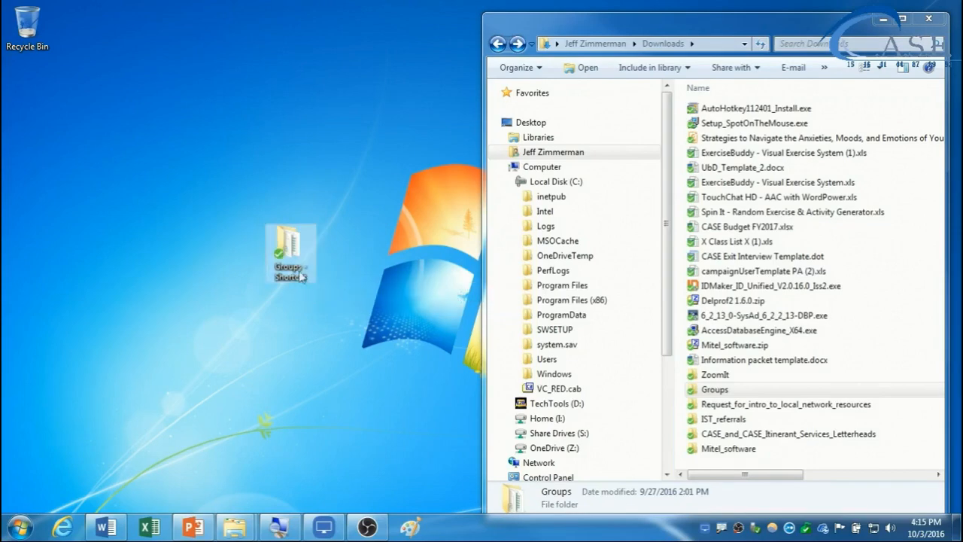
Open the Groups folder through its desktop shortcut and compare it with the original Groups folder in Downloads
{"action": "mouse_move", "coordinate": [289, 242]}
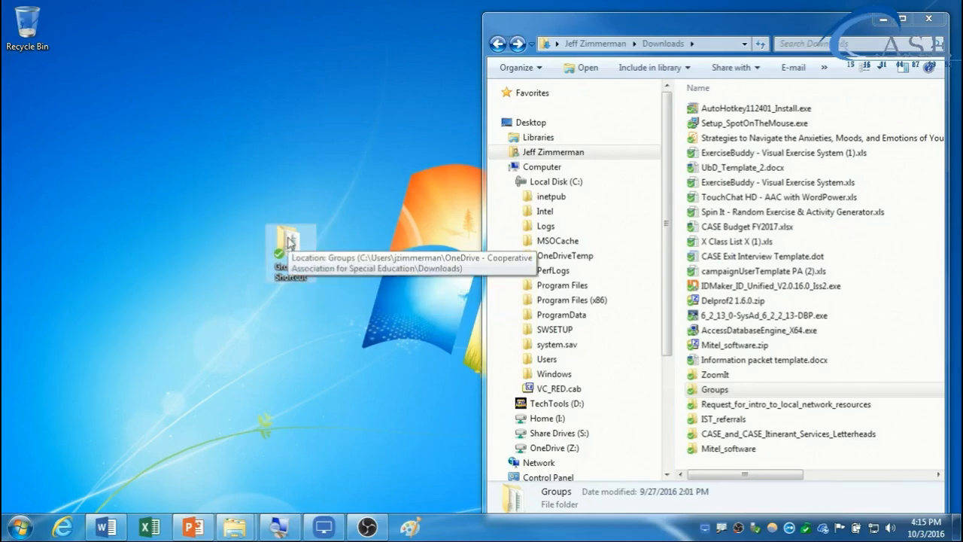
{"action": "double_click", "coordinate": [289, 242]}
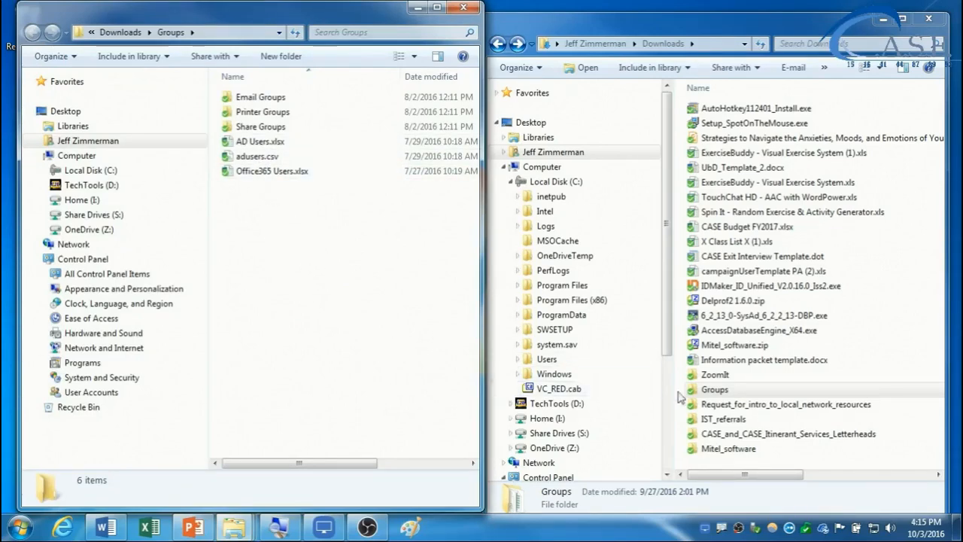
{"action": "left_click", "coordinate": [715, 390]}
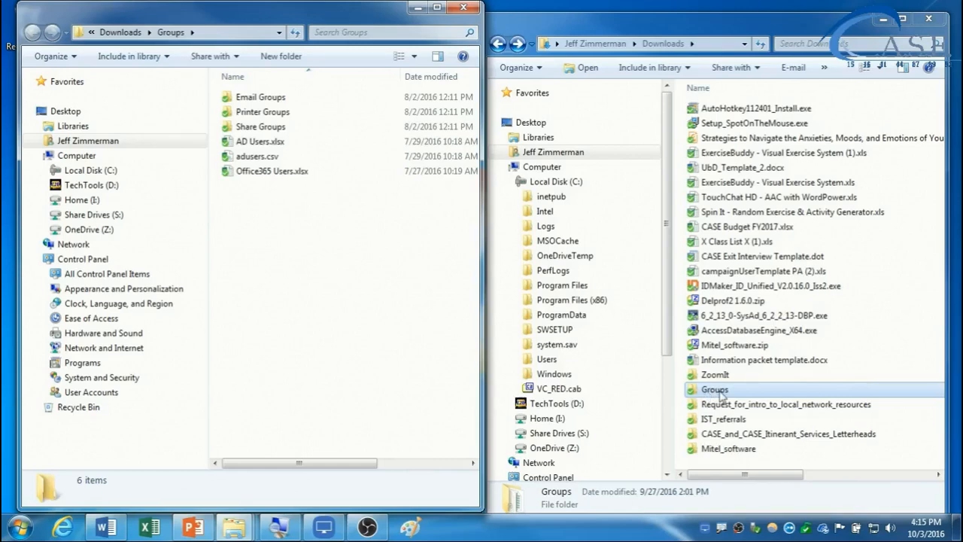
{"action": "double_click", "coordinate": [715, 389]}
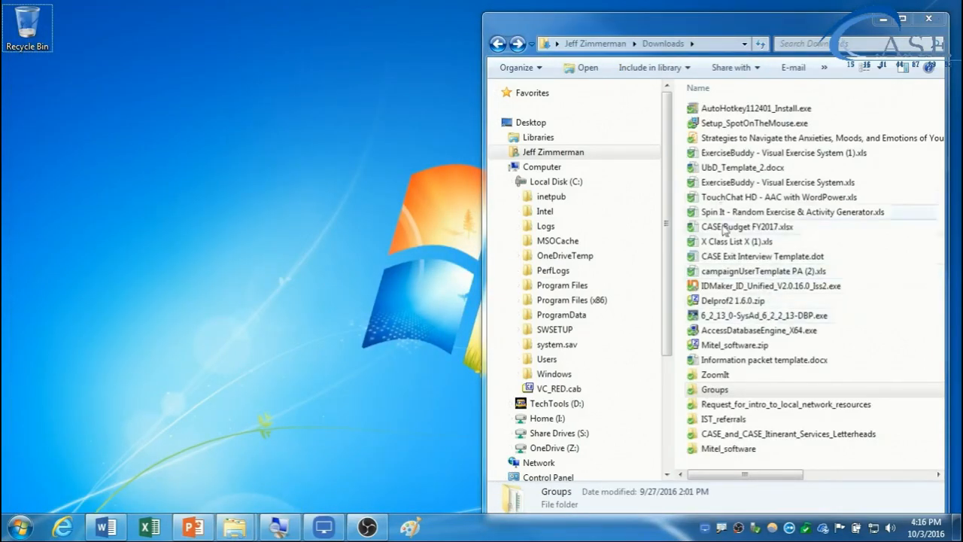
{"action": "left_click", "coordinate": [745, 152]}
{"action": "left_click", "coordinate": [744, 197]}
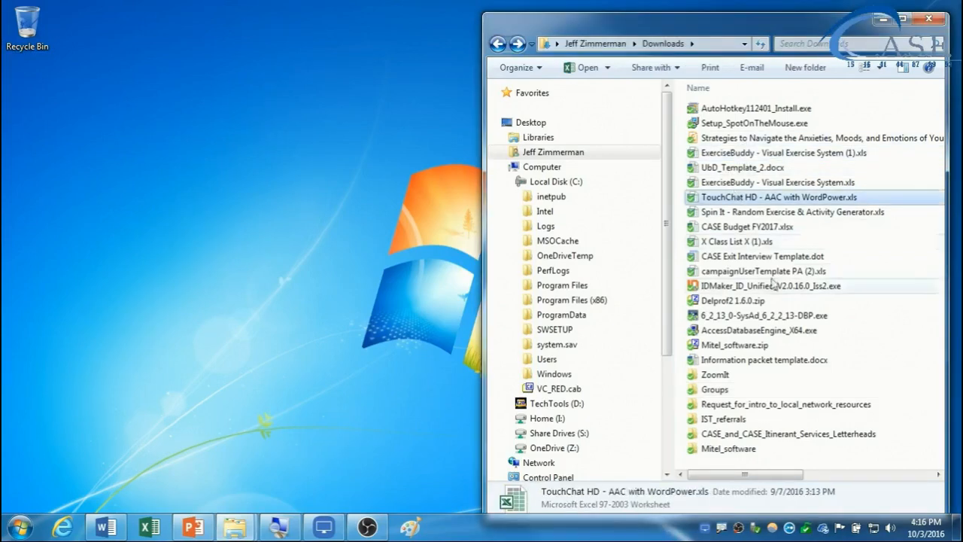
{"action": "left_click", "coordinate": [745, 286]}
{"action": "left_click", "coordinate": [739, 112]}
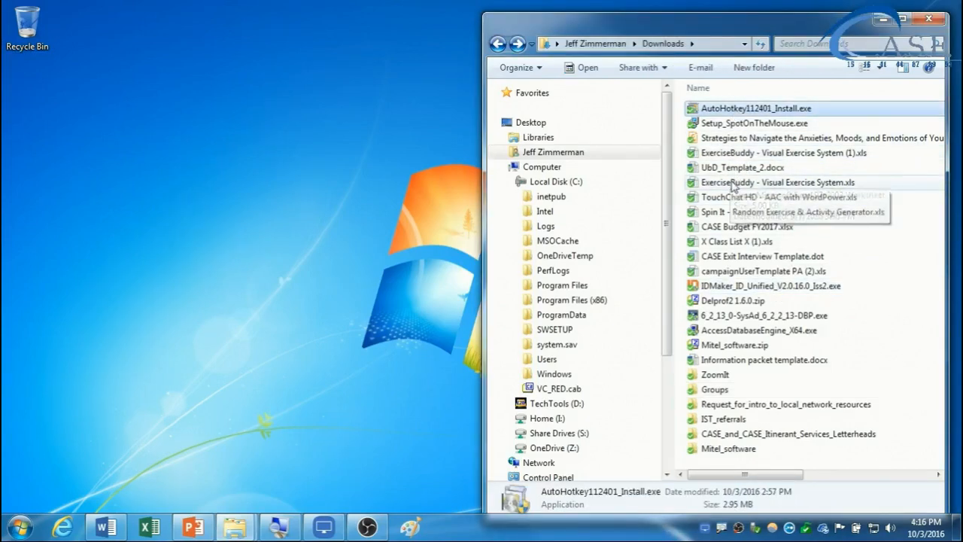
{"action": "left_click", "coordinate": [760, 256]}
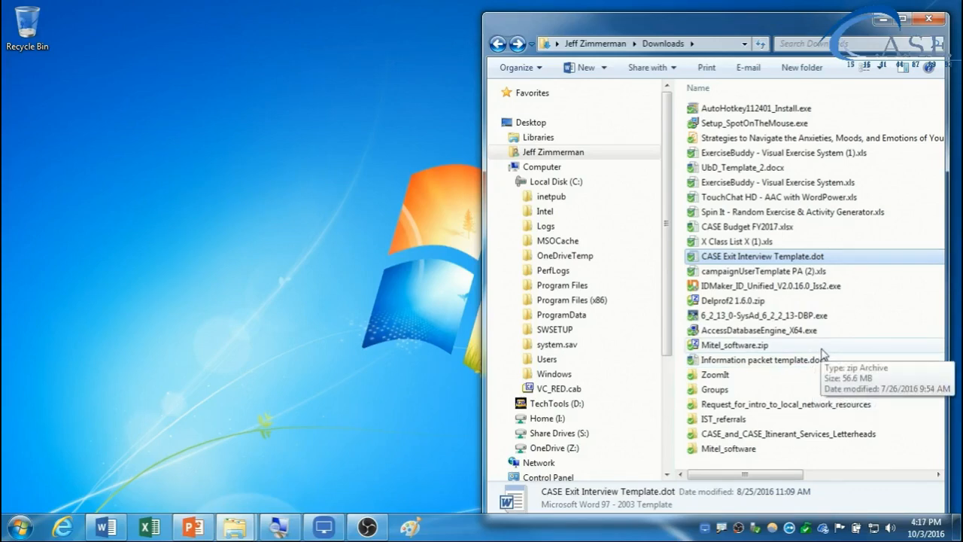
{"action": "left_click", "coordinate": [755, 212]}
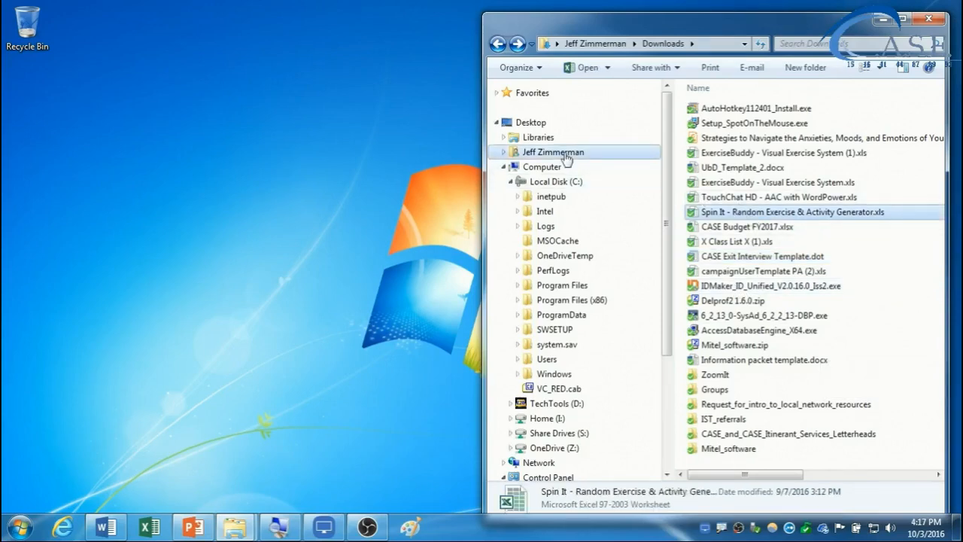
{"action": "left_click", "coordinate": [157, 101]}
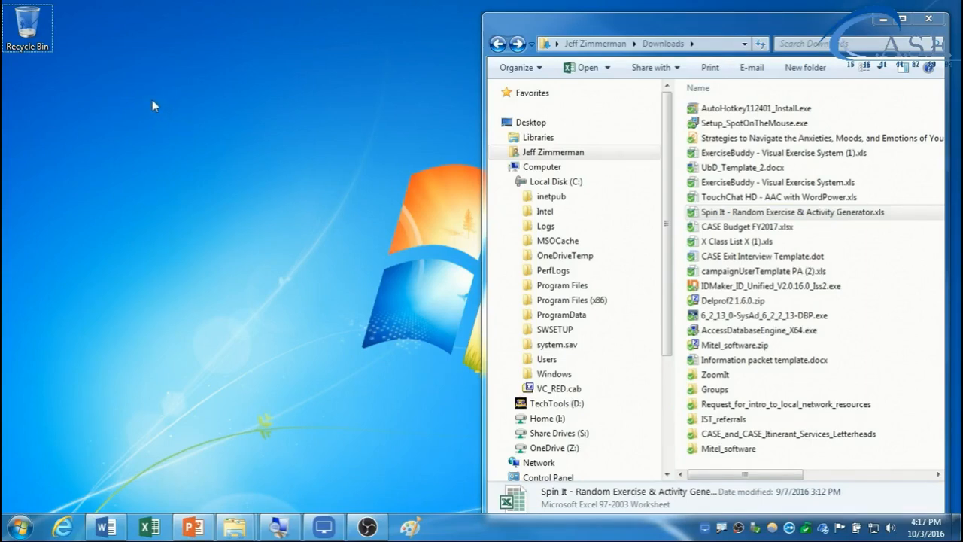
{"action": "right_click", "coordinate": [152, 106]}
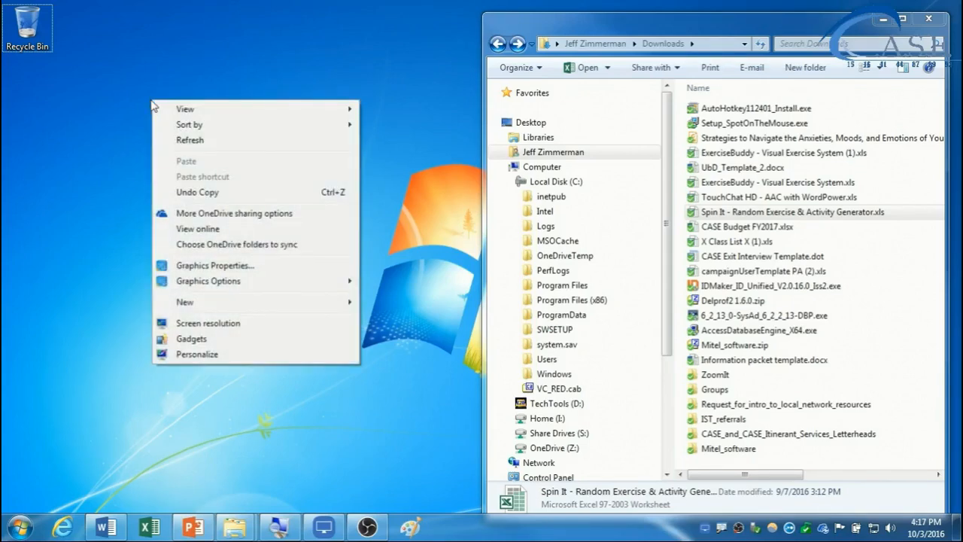
{"action": "key", "text": "Escape"}
Cut CASE Budget FY2017.xlsx from Downloads and paste it onto the desktop, and copy TouchChat HD - AAC with WordPower.xls there as well
{"action": "right_click", "coordinate": [747, 229]}
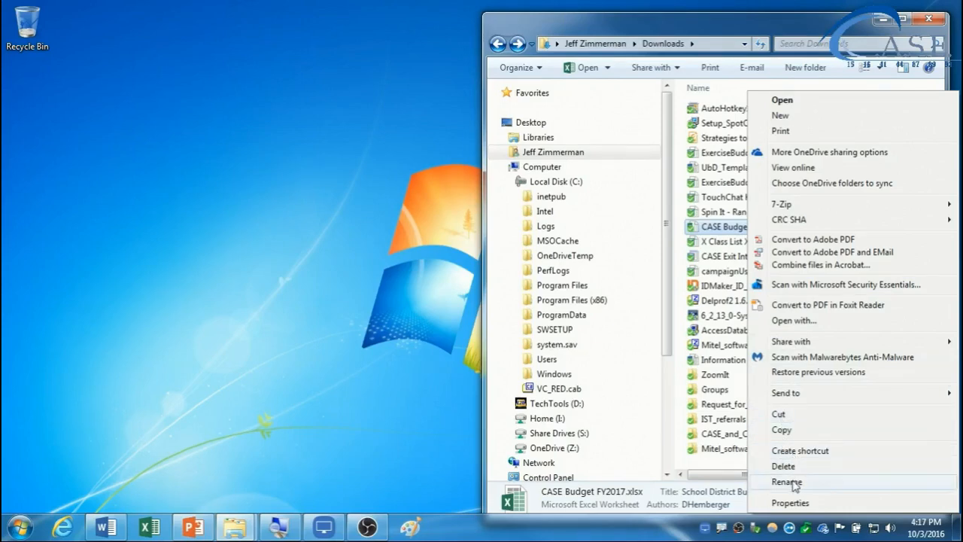
{"action": "left_click", "coordinate": [779, 415]}
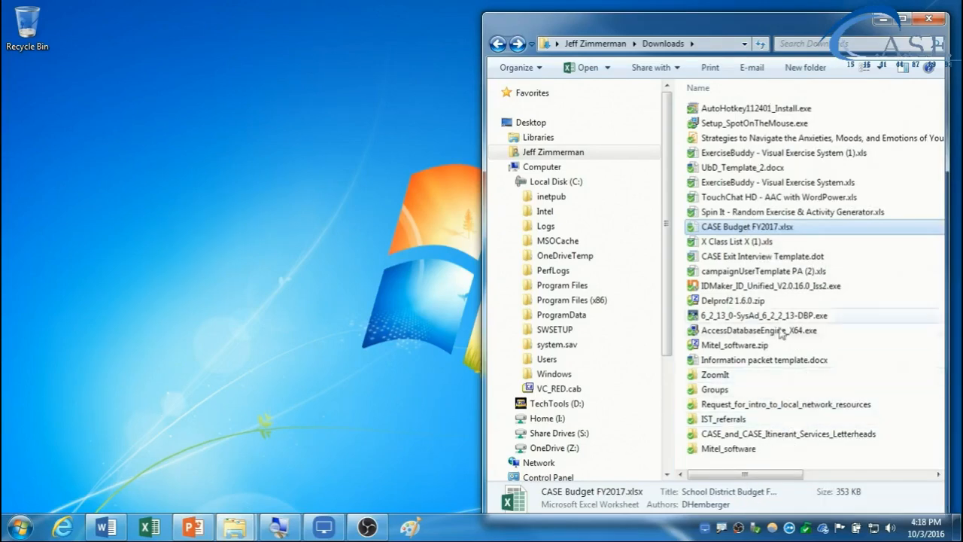
{"action": "right_click", "coordinate": [200, 169]}
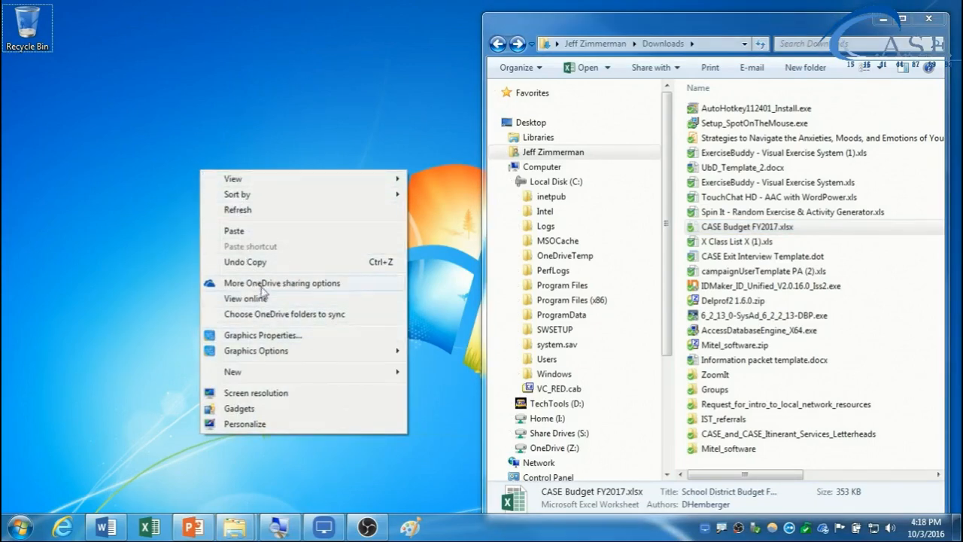
{"action": "left_click", "coordinate": [241, 231]}
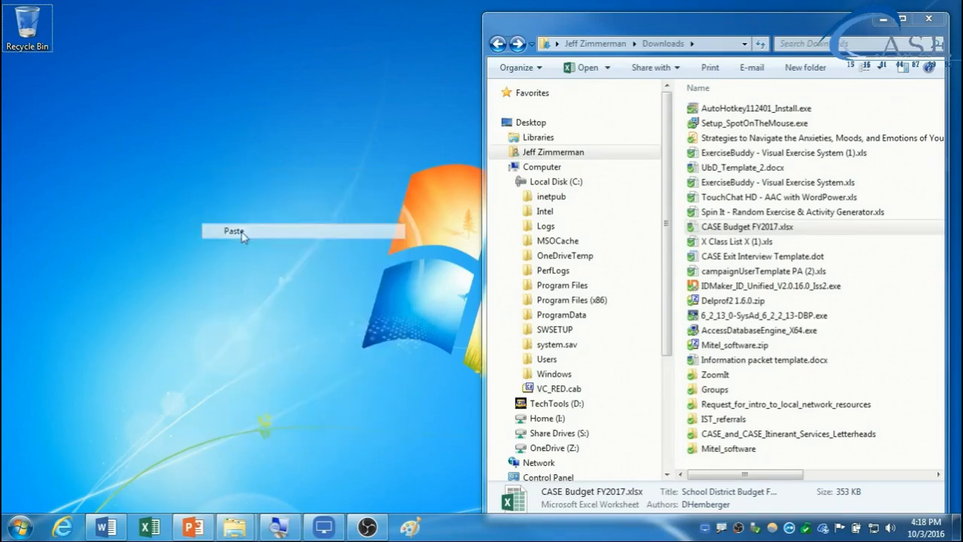
{"action": "right_click", "coordinate": [711, 196]}
Create a shortcut to ExerciseBuddy - Visual Exercise System.xls within Downloads and move that shortcut to the desktop
{"action": "left_click", "coordinate": [706, 185]}
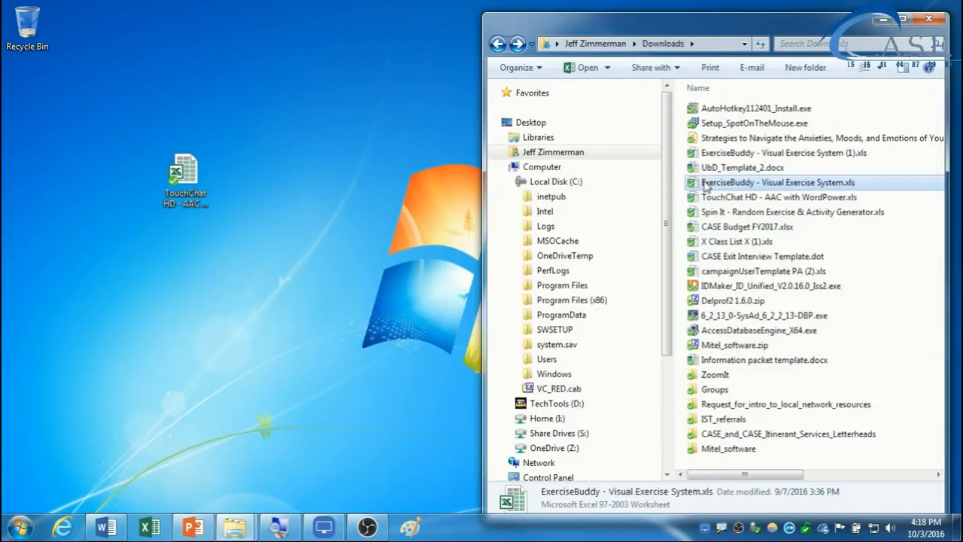
{"action": "right_click", "coordinate": [707, 187]}
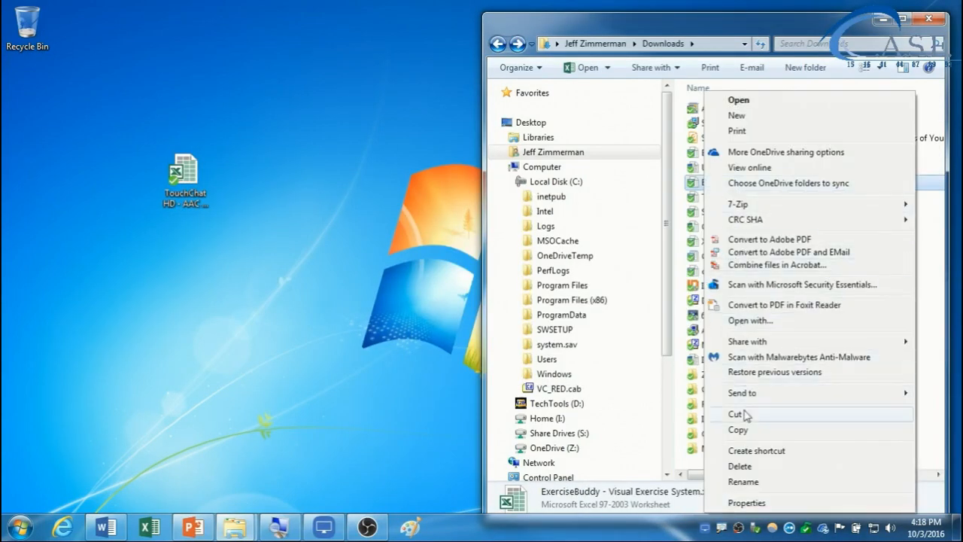
{"action": "left_click", "coordinate": [748, 451]}
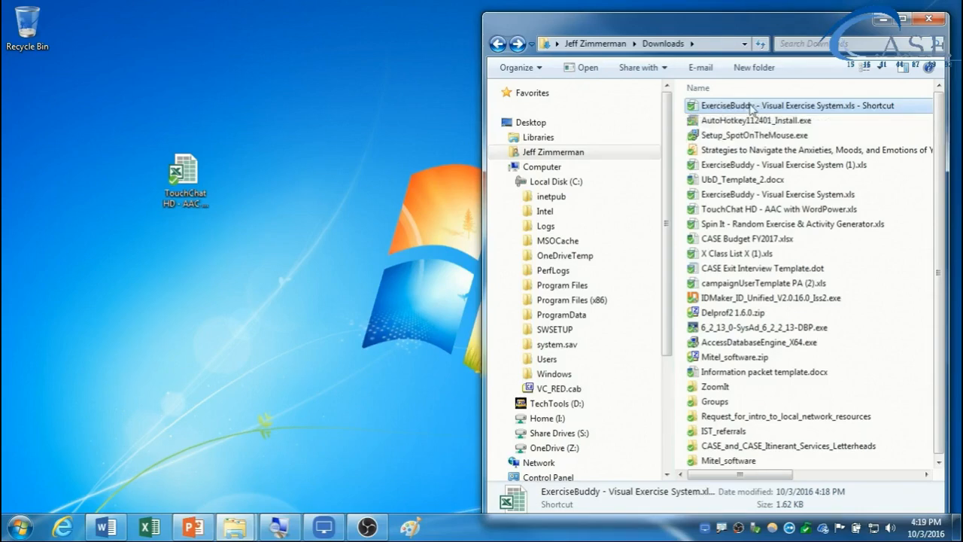
{"action": "left_click_drag", "start_coordinate": [754, 110], "coordinate": [285, 230]}
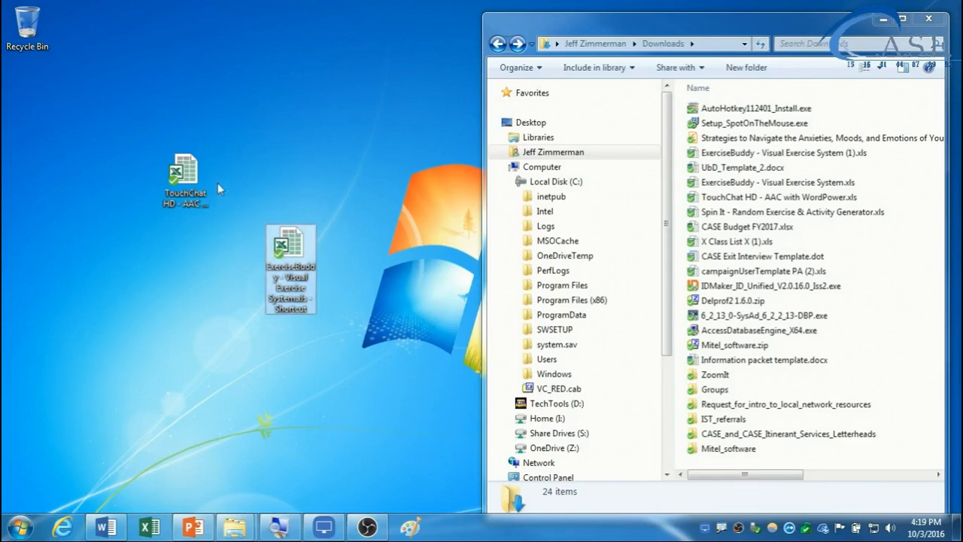
Copy AutoHotkey112401_Install.exe from Downloads, paste it onto the desktop, and delete the desktop copy
{"action": "left_click", "coordinate": [733, 241]}
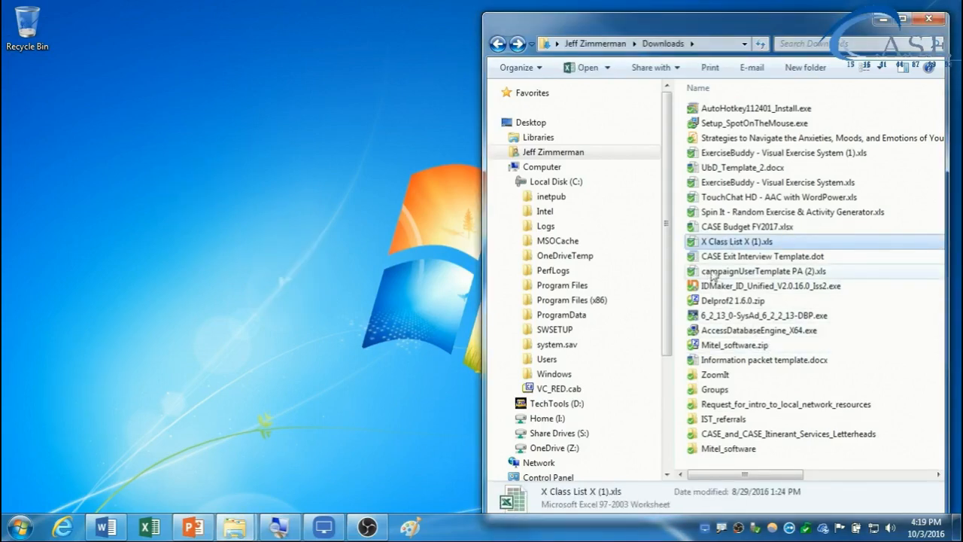
{"action": "left_click", "coordinate": [726, 167]}
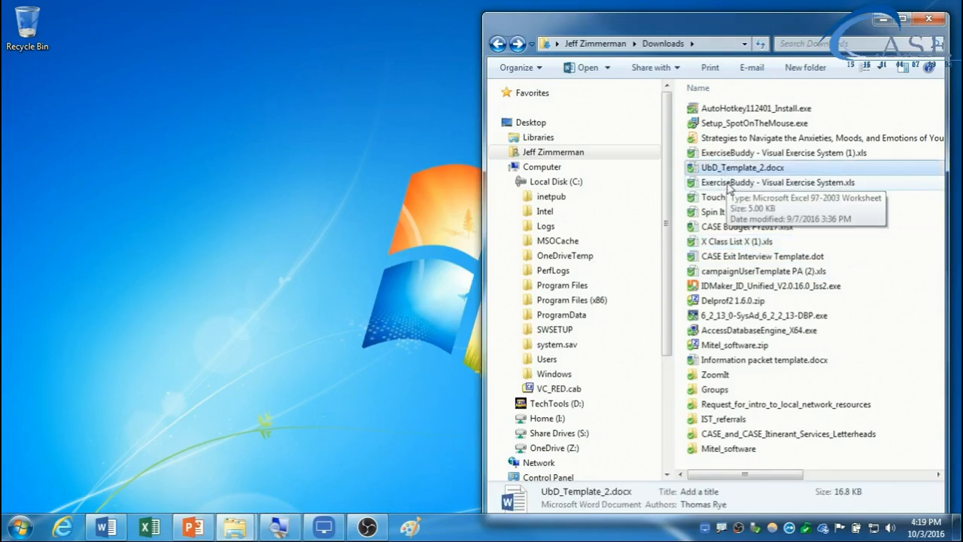
{"action": "left_click", "coordinate": [733, 110]}
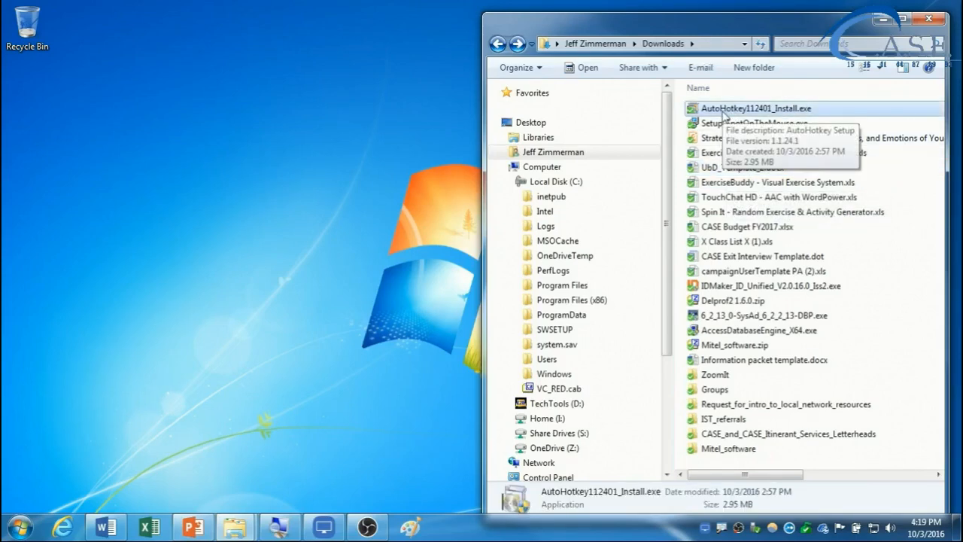
{"action": "left_click", "coordinate": [78, 118]}
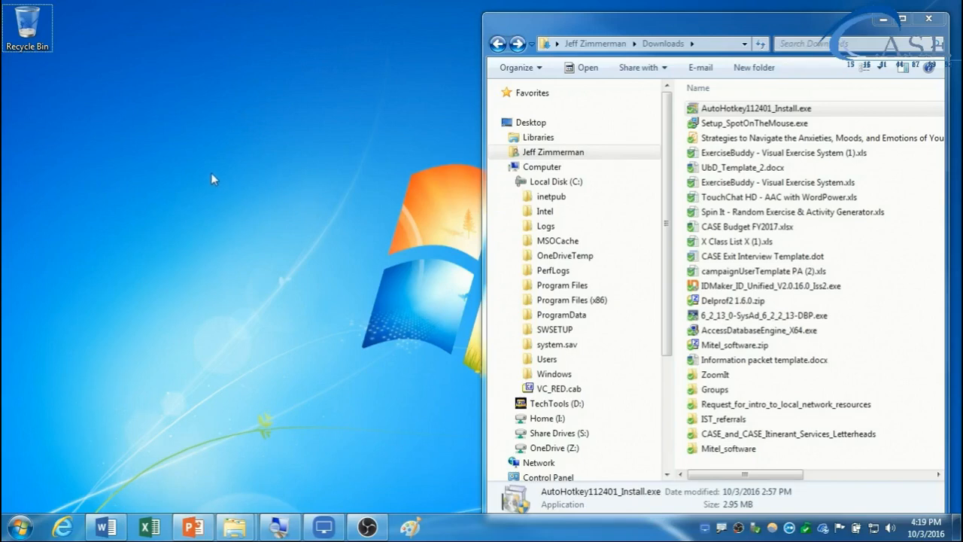
{"action": "key", "text": "ctrl+v"}
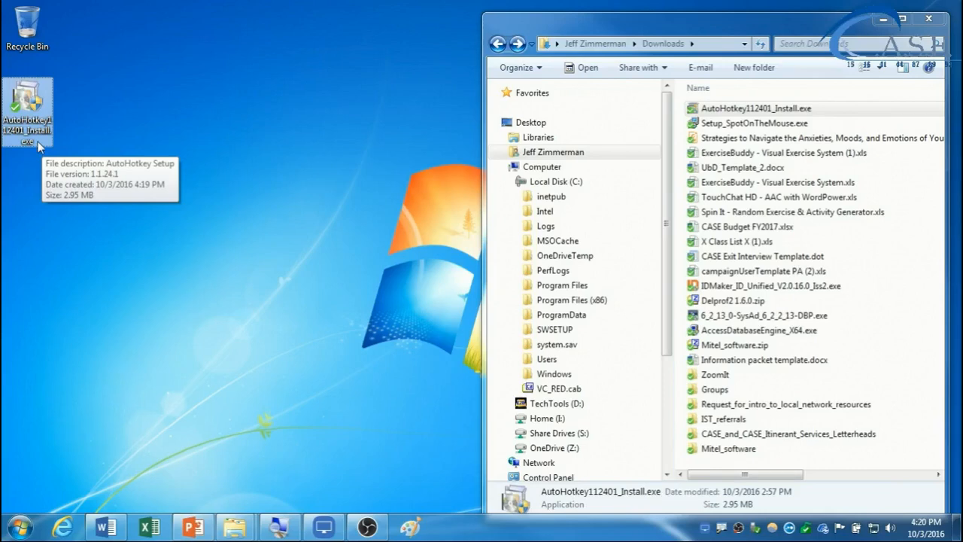
{"action": "key", "text": "Delete"}
Move AutoHotkey112401_Install.exe, ExerciseBuddy - Visual Exercise System.xls and CASE Exit Interview Template.dot together from Downloads to the desktop, and undo the move
{"action": "left_click", "coordinate": [702, 110]}
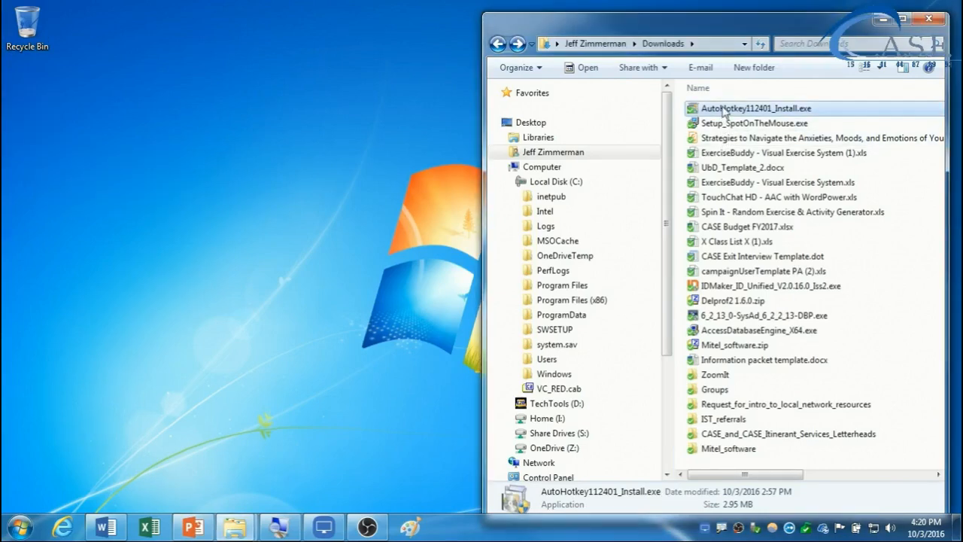
{"action": "left_click", "coordinate": [717, 183], "text": "ctrl"}
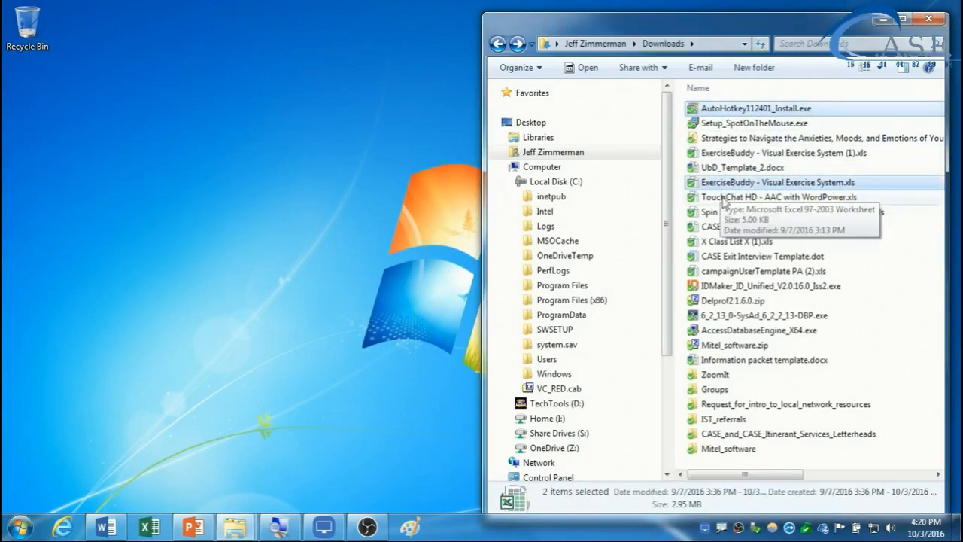
{"action": "left_click", "coordinate": [724, 260], "text": "ctrl"}
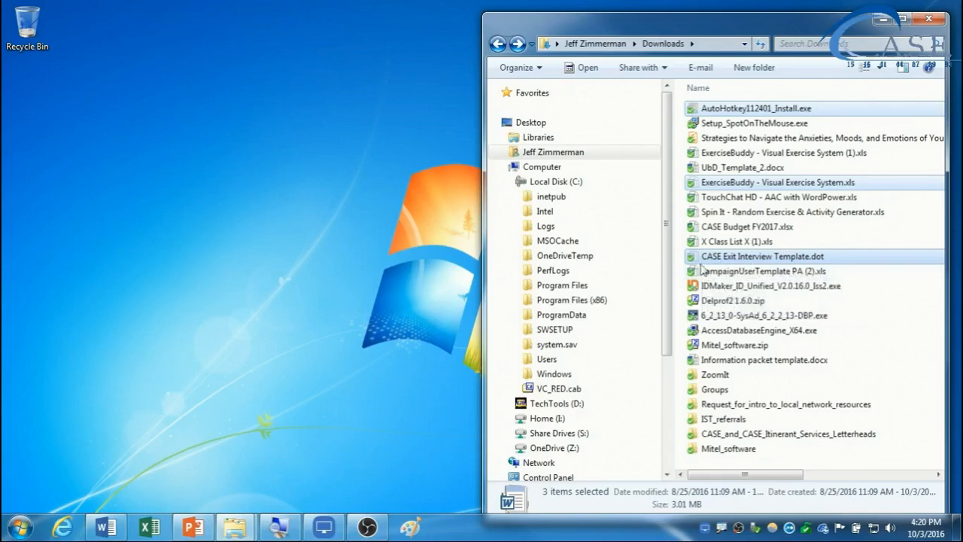
{"action": "left_click", "coordinate": [194, 197]}
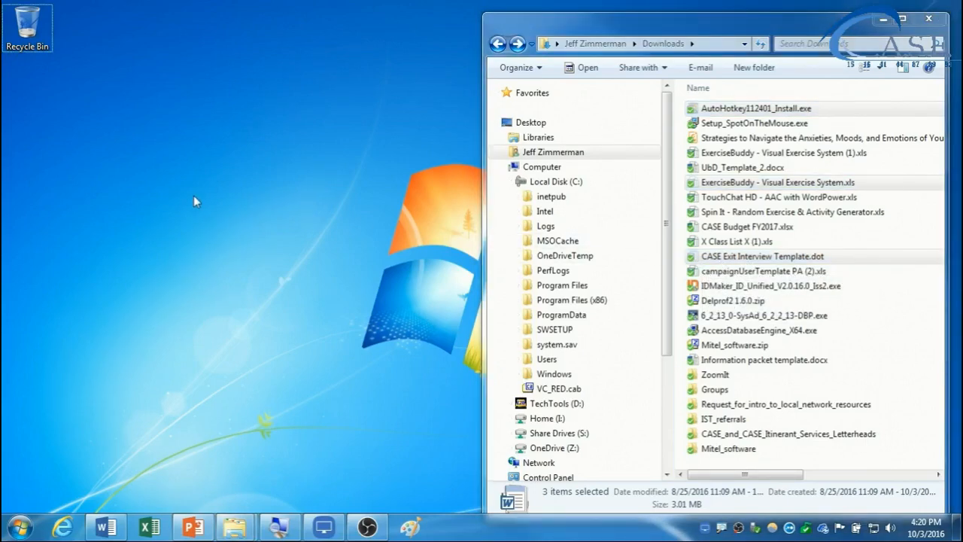
{"action": "key", "text": "ctrl+v"}
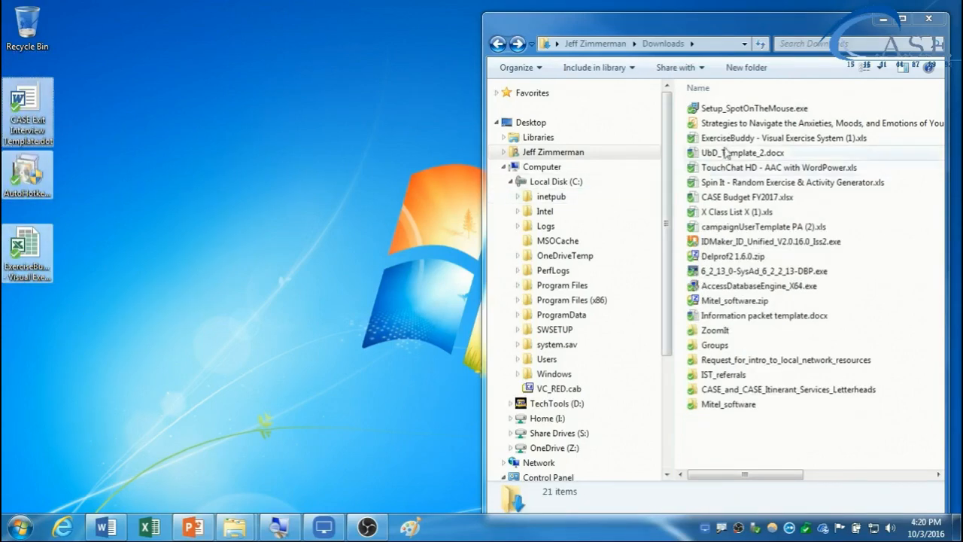
{"action": "key", "text": "ctrl+z"}
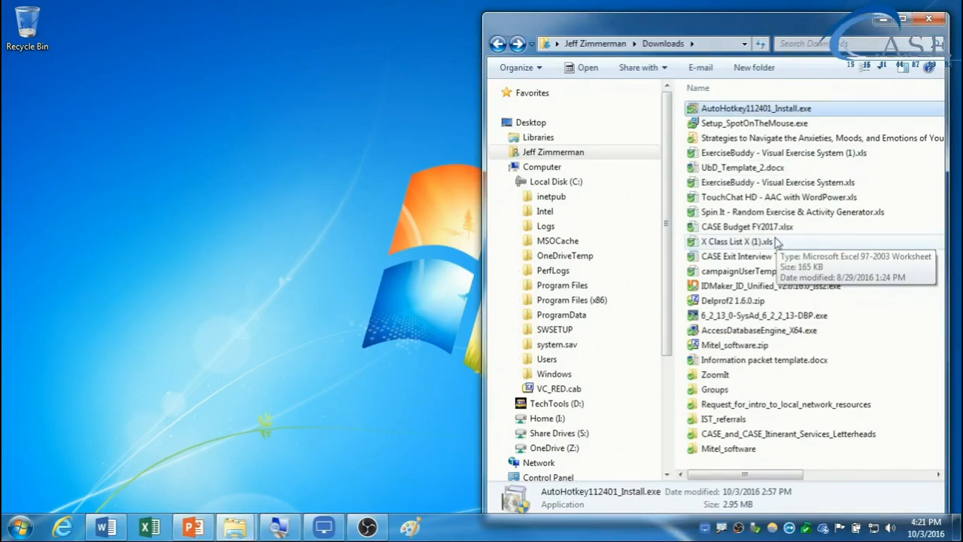